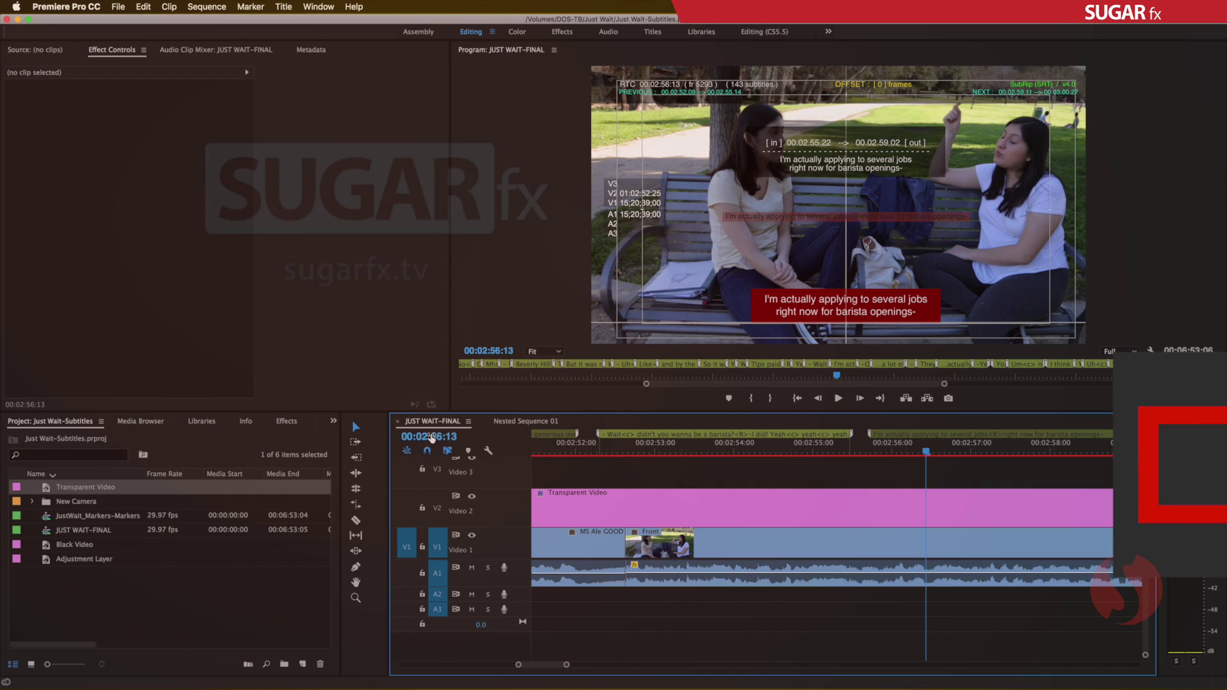
Switch from the JUST WAIT-FINAL timeline to the Nested Sequence 01 timeline
{"action": "left_click", "coordinate": [526, 421]}
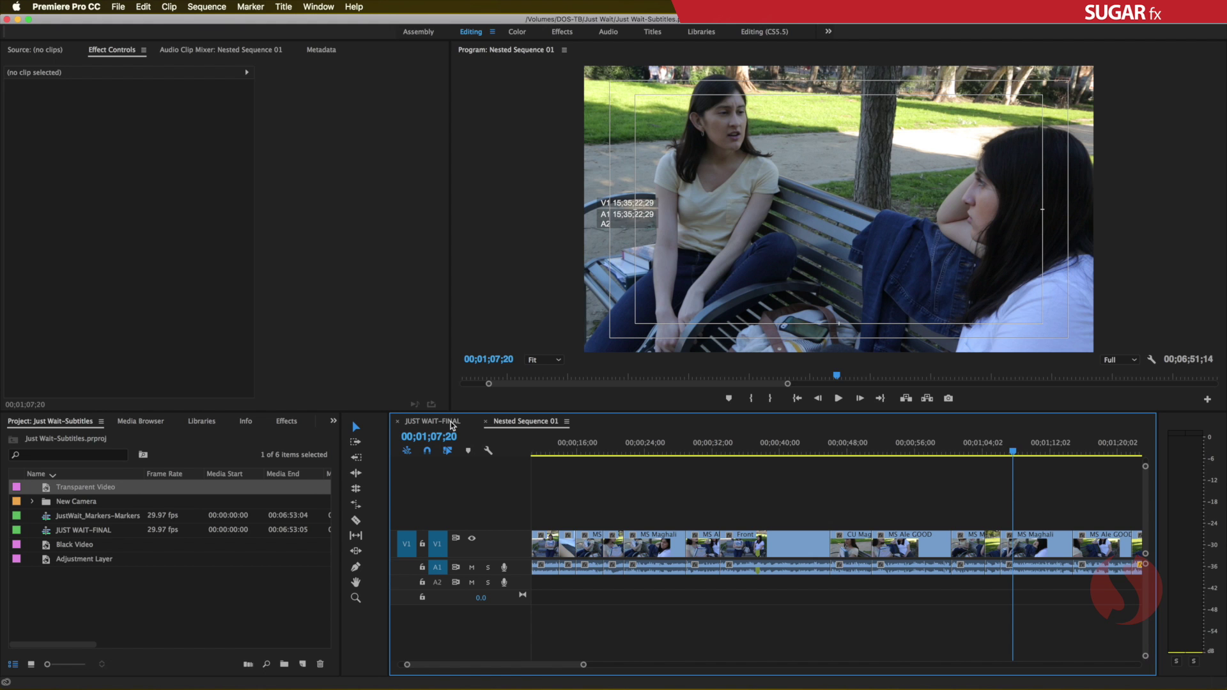
Zoom Nested Sequence 01 in on its opening seconds and select the second Insert clip
{"action": "key", "text": "minus"}
{"action": "key", "text": "minus"}
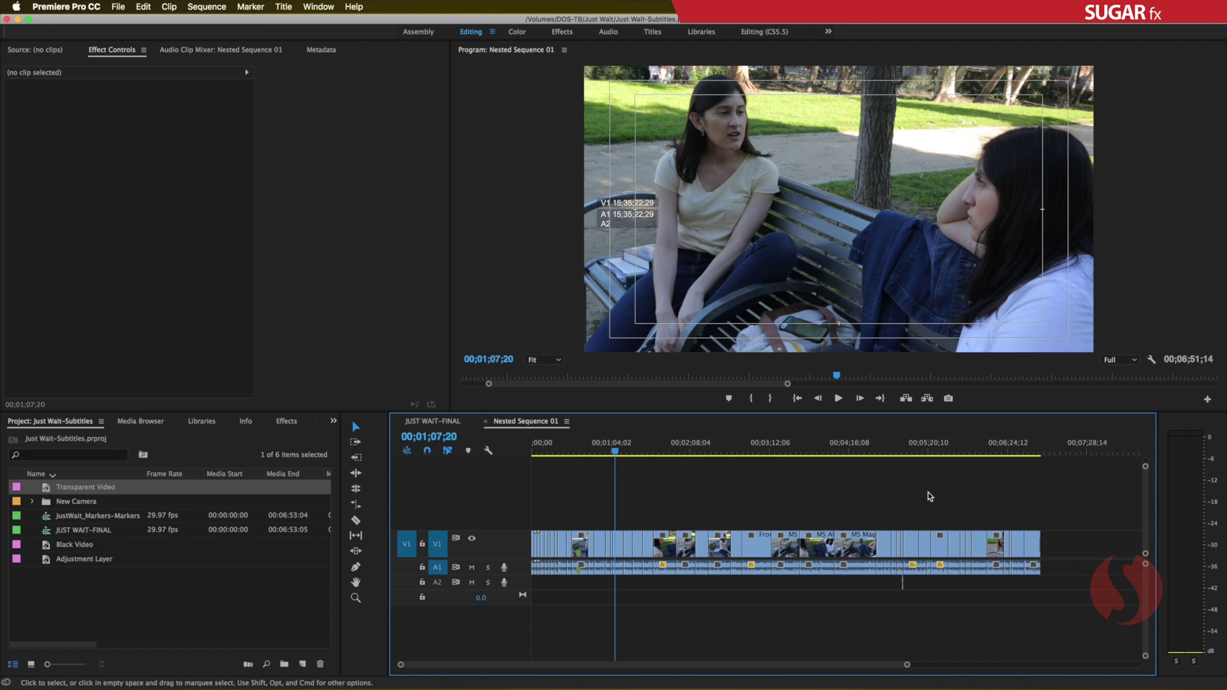
{"action": "left_click_drag", "start_coordinate": [686, 455], "coordinate": [545, 461]}
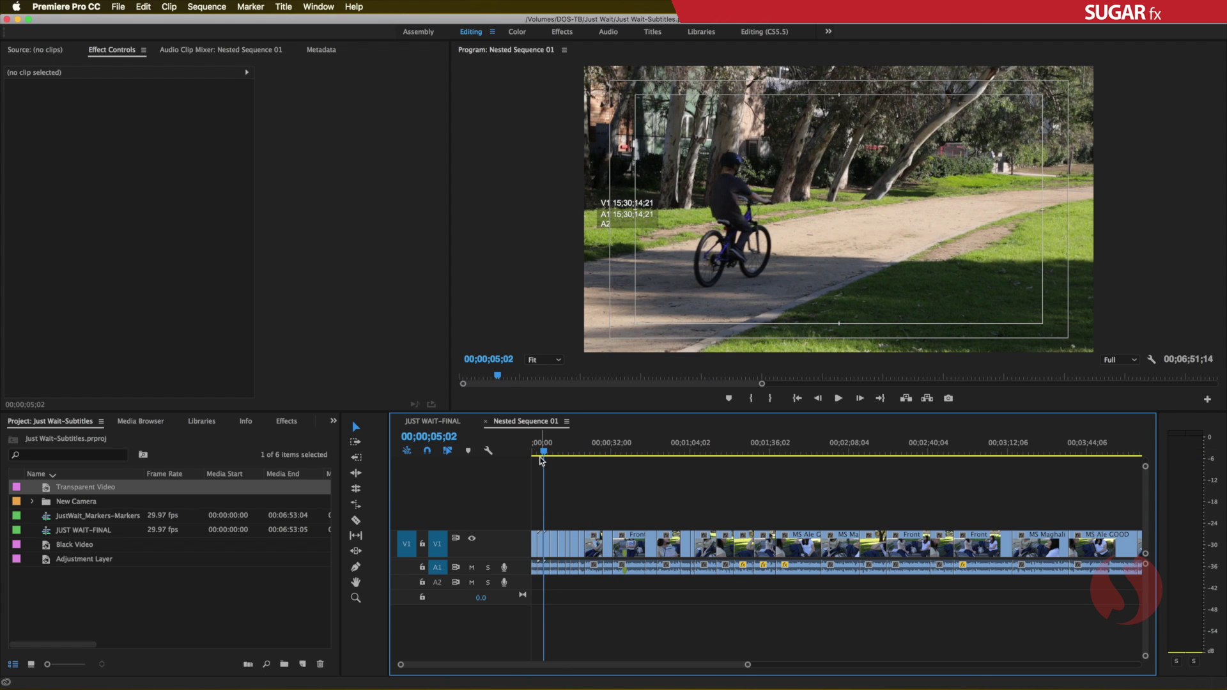
{"action": "key", "text": "equal"}
{"action": "key", "text": "equal"}
{"action": "key", "text": "equal"}
{"action": "key", "text": "equal"}
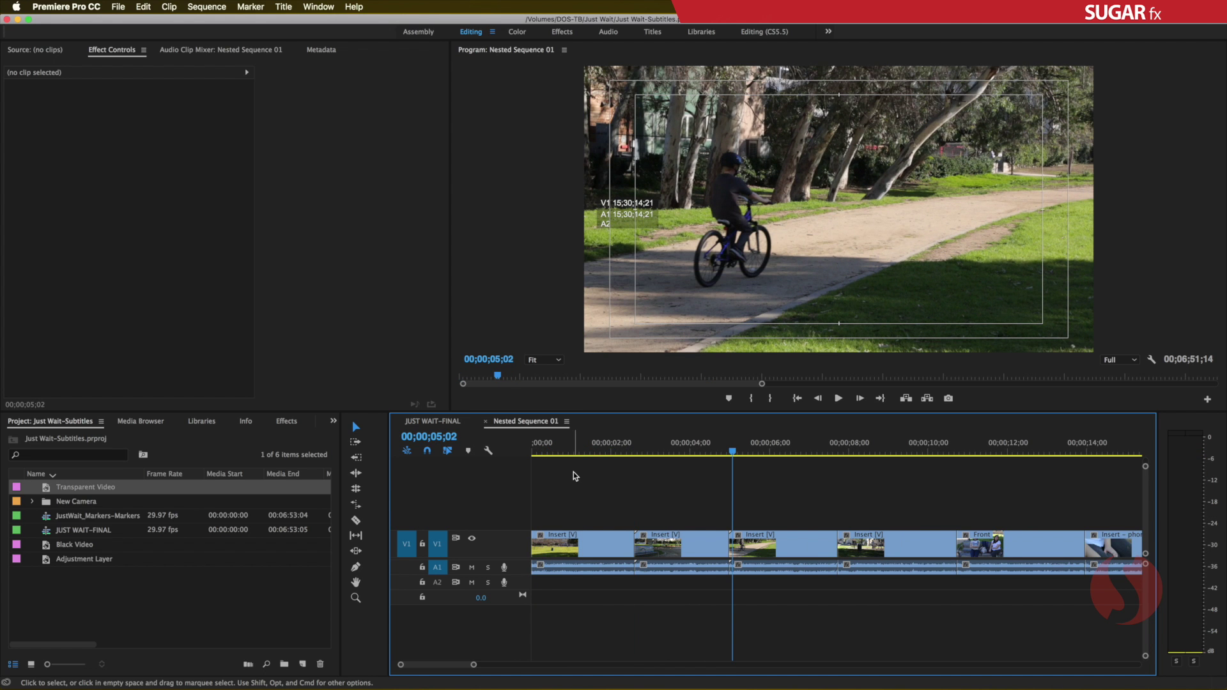
{"action": "left_click", "coordinate": [721, 455]}
{"action": "left_click_drag", "start_coordinate": [721, 455], "coordinate": [589, 451]}
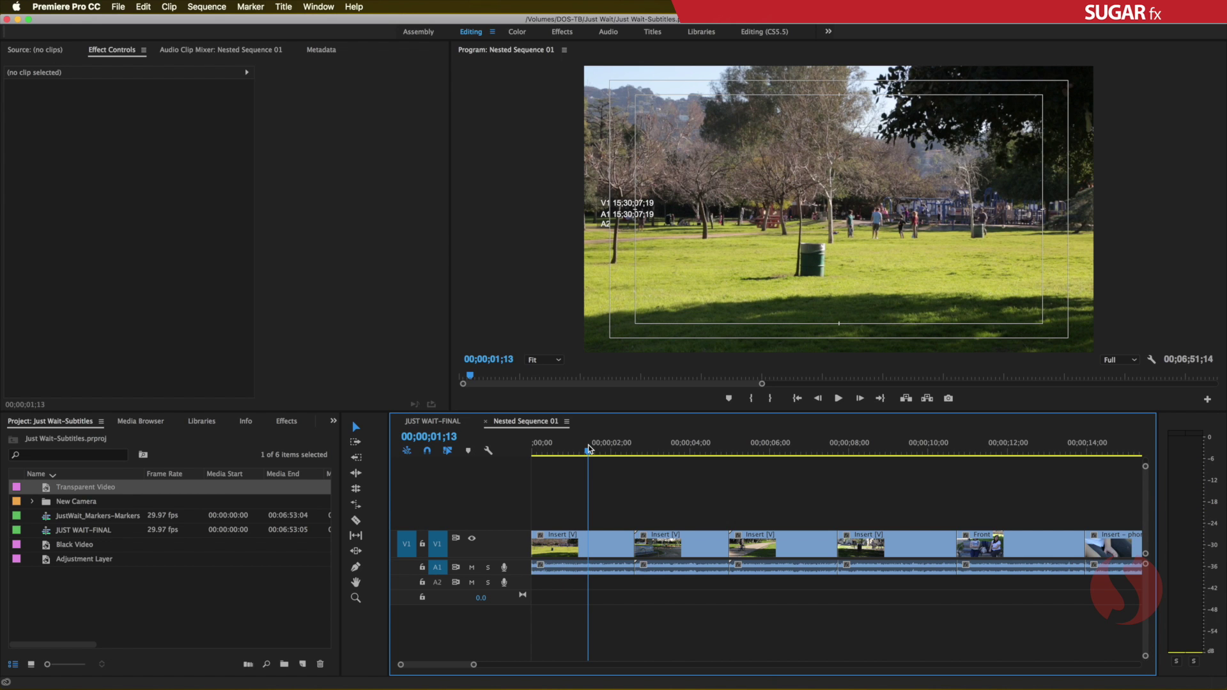
{"action": "left_click", "coordinate": [670, 540]}
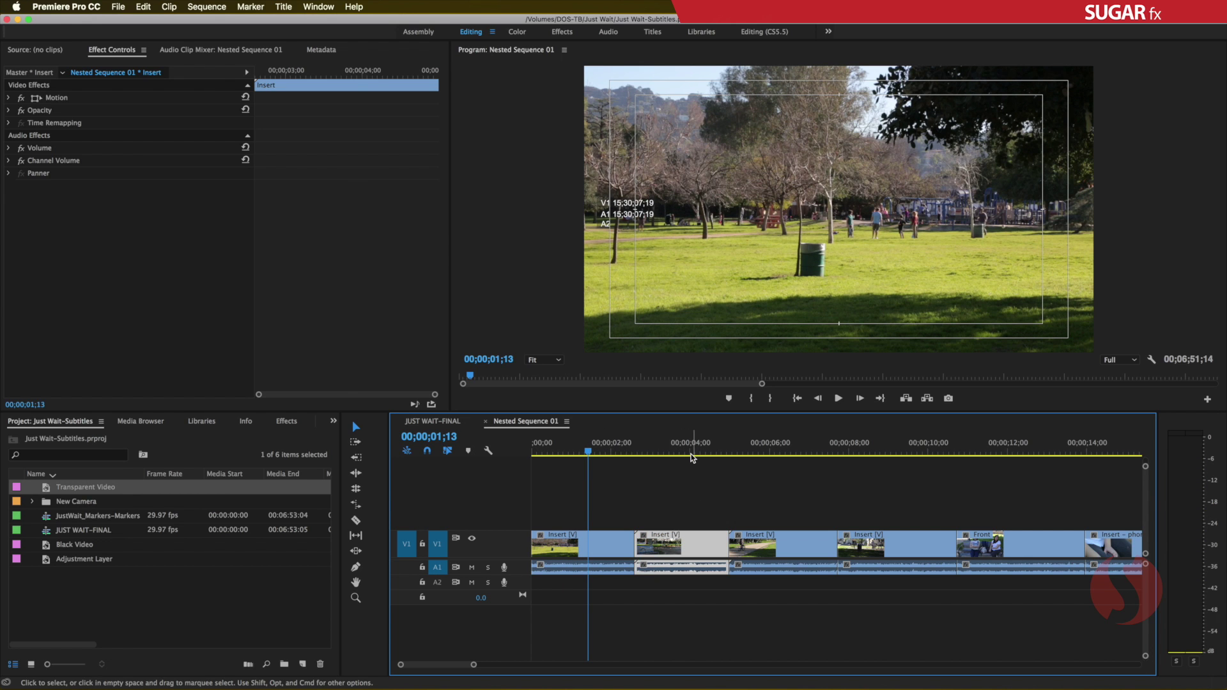
{"action": "left_click_drag", "start_coordinate": [691, 457], "coordinate": [701, 454]}
{"action": "key", "text": "equal"}
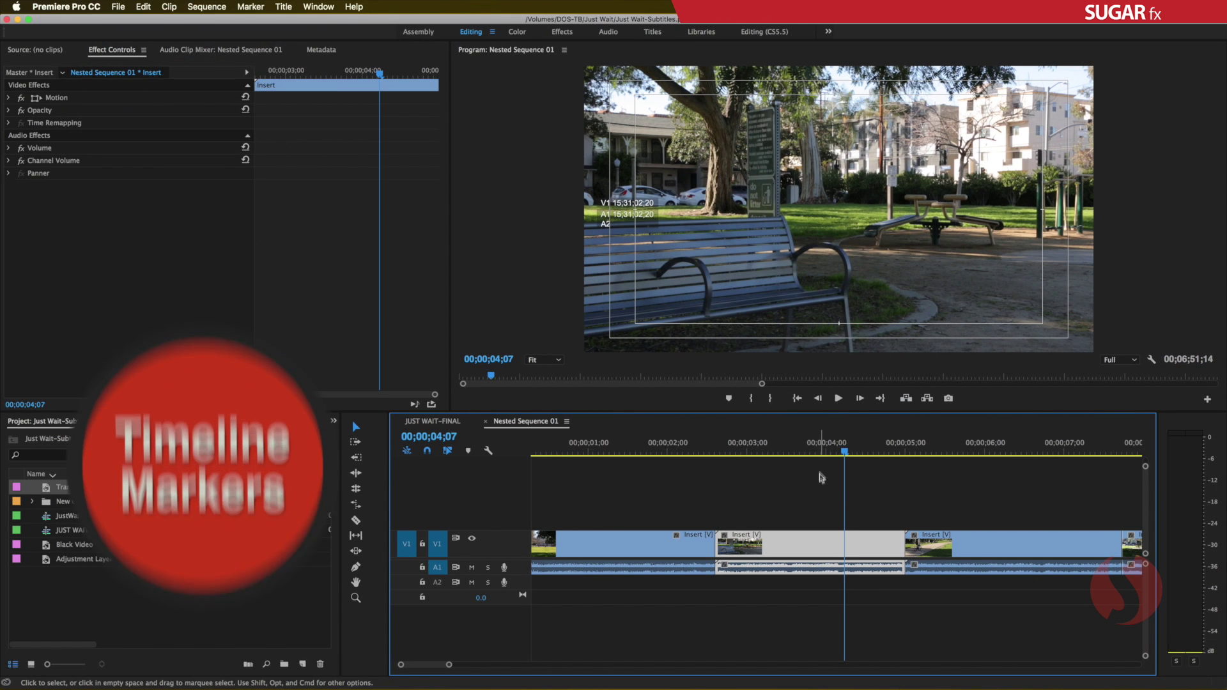
Deselect the clip and add a marker at 00;00;01;23 on the Nested Sequence 01 ruler
{"action": "left_click", "coordinate": [789, 370]}
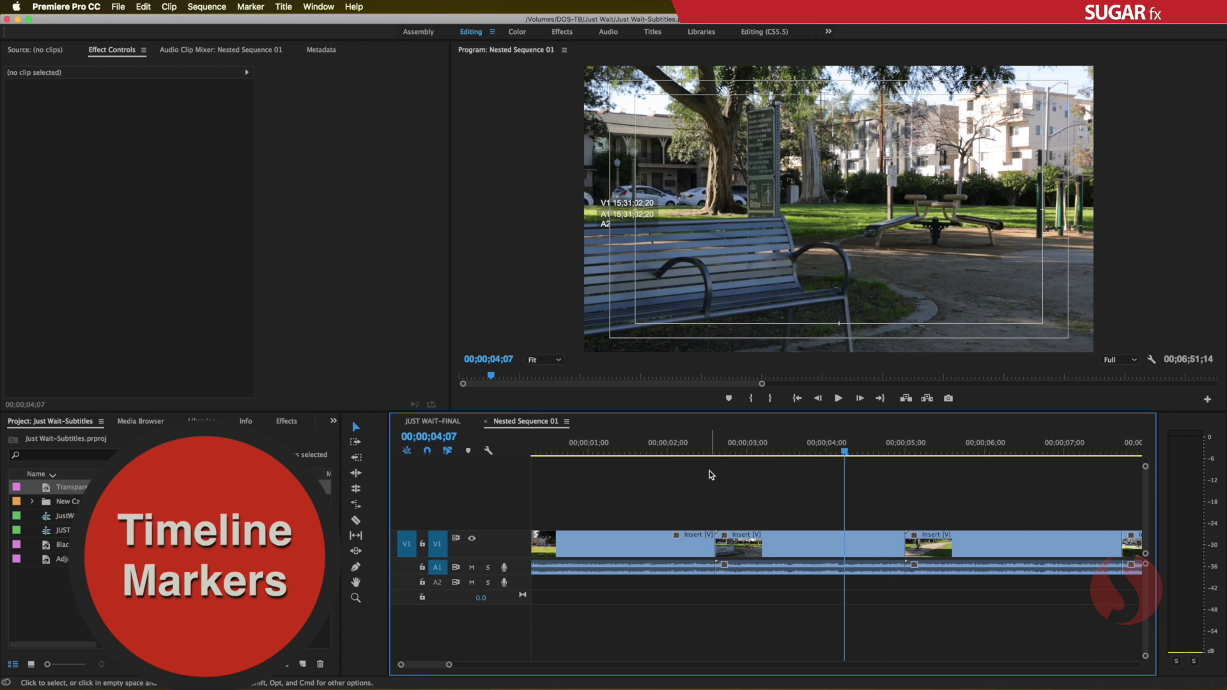
{"action": "left_click_drag", "start_coordinate": [710, 470], "coordinate": [899, 501]}
{"action": "left_click_drag", "start_coordinate": [752, 473], "coordinate": [889, 499]}
{"action": "left_click_drag", "start_coordinate": [845, 452], "coordinate": [653, 450]}
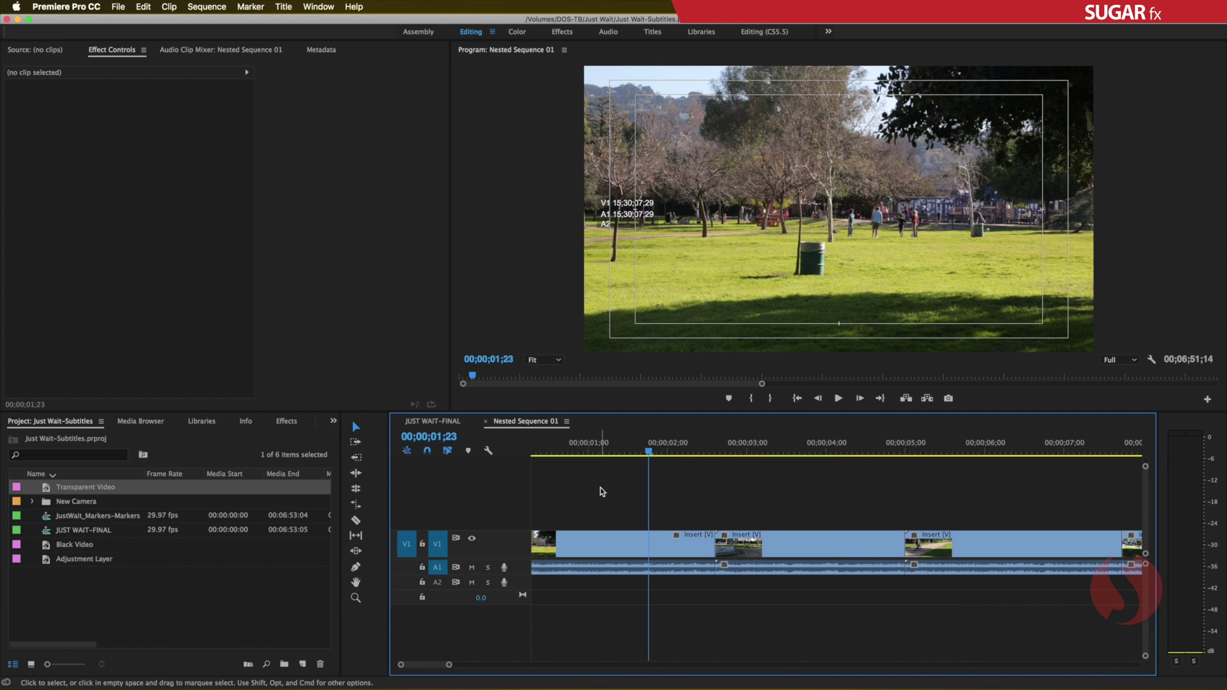
{"action": "key", "text": "m"}
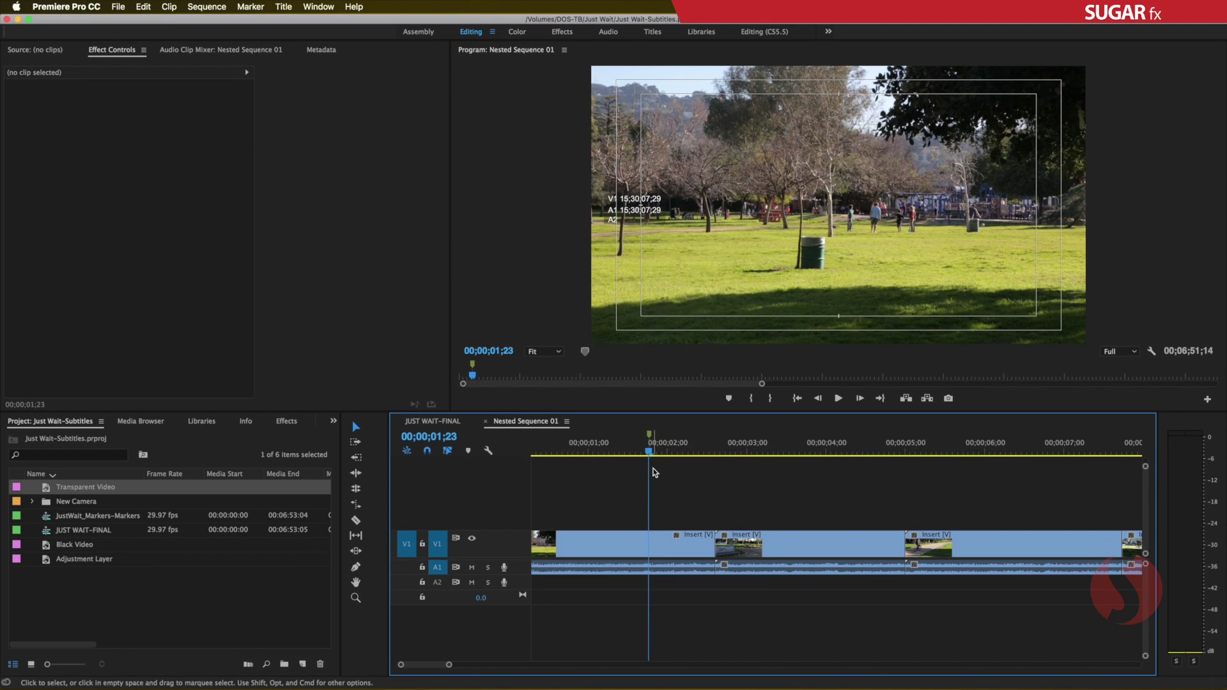
Give the 00;00;01;23 marker a 24-frame duration and the comment 'Subtitle text'
{"action": "key", "text": "m"}
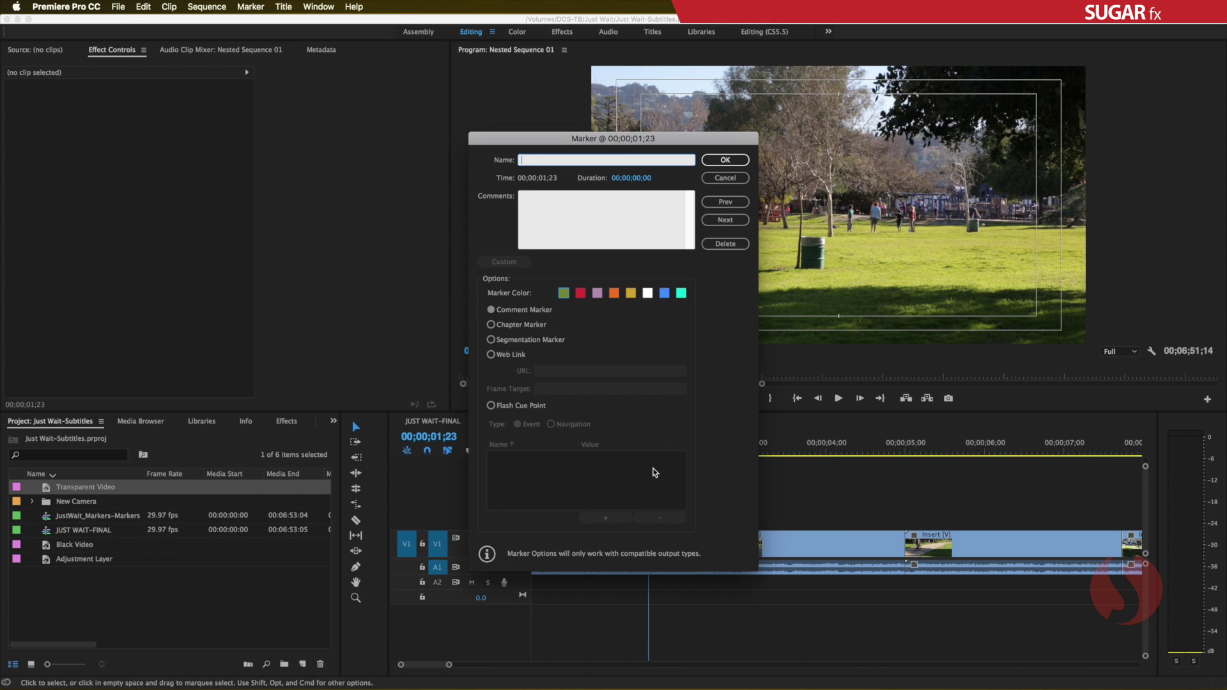
{"action": "left_click_drag", "start_coordinate": [547, 139], "coordinate": [553, 142]}
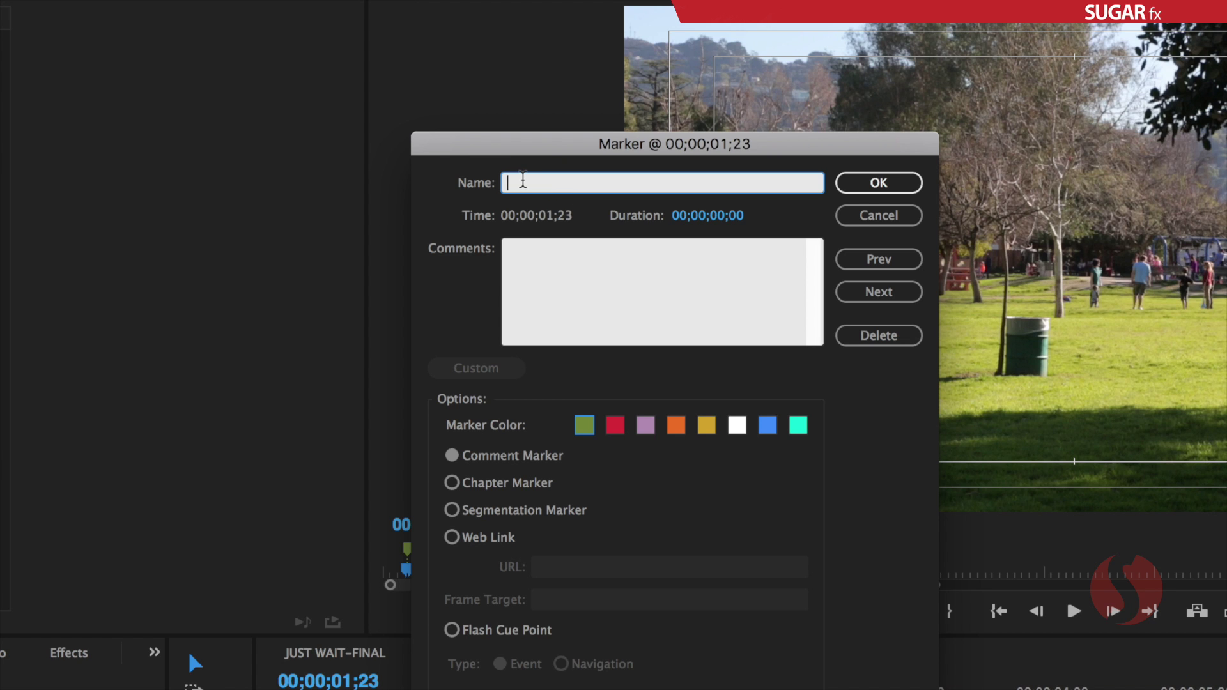
{"action": "left_click_drag", "start_coordinate": [699, 220], "coordinate": [722, 221]}
{"action": "type", "text": "Subti"}
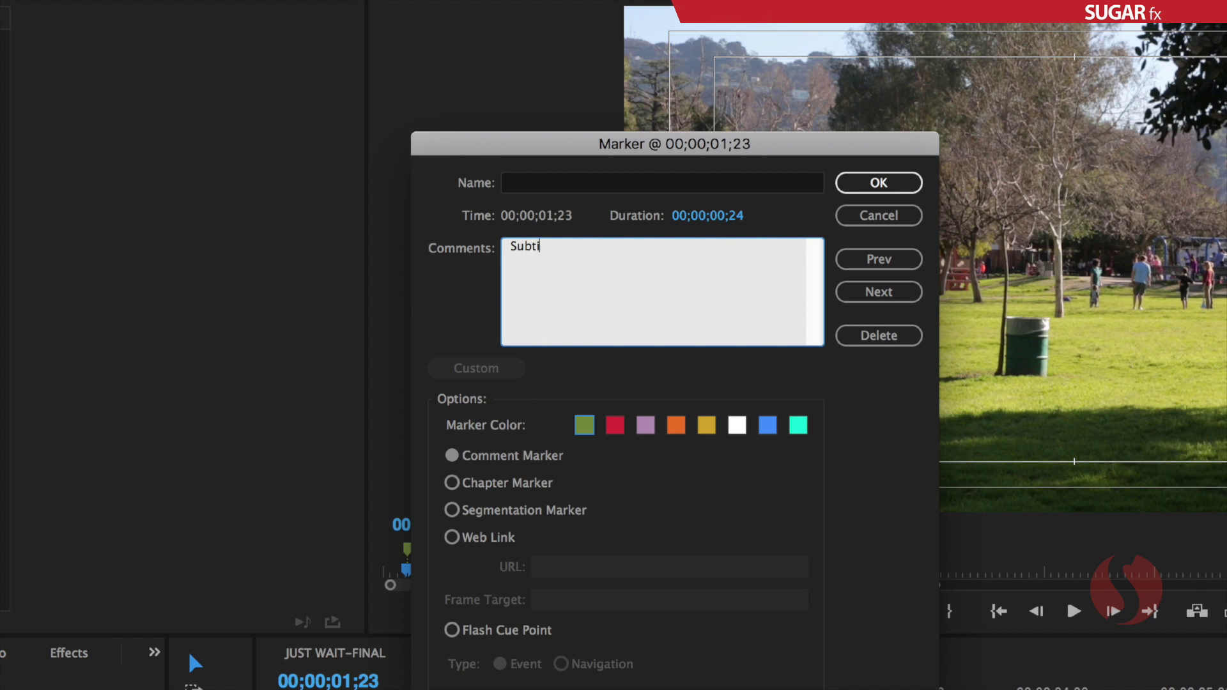
{"action": "type", "text": "tle text"}
{"action": "left_click", "coordinate": [879, 183]}
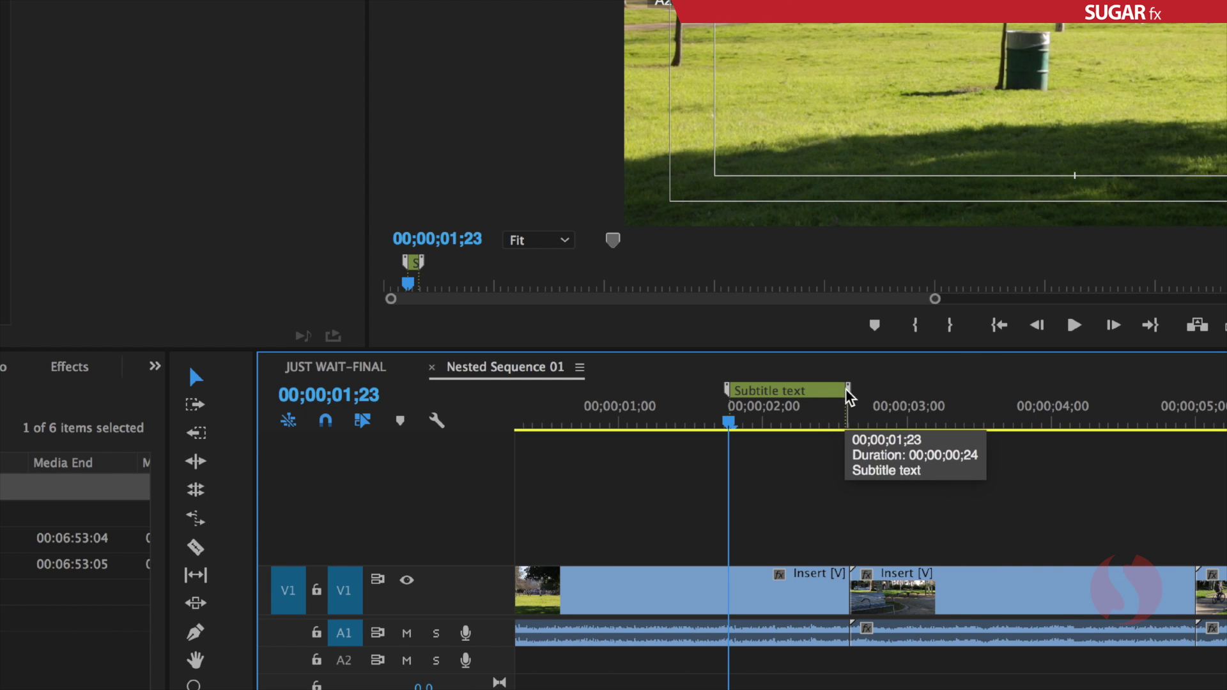
Stretch the 'Subtitle text' marker to about one second and slide it to start near 00;00;02;11
{"action": "mouse_move", "coordinate": [848, 393]}
{"action": "left_mouse_down"}
{"action": "mouse_move", "coordinate": [945, 403]}
{"action": "mouse_move", "coordinate": [847, 392]}
{"action": "mouse_move", "coordinate": [918, 397]}
{"action": "mouse_move", "coordinate": [849, 393]}
{"action": "mouse_move", "coordinate": [896, 392]}
{"action": "left_mouse_up"}
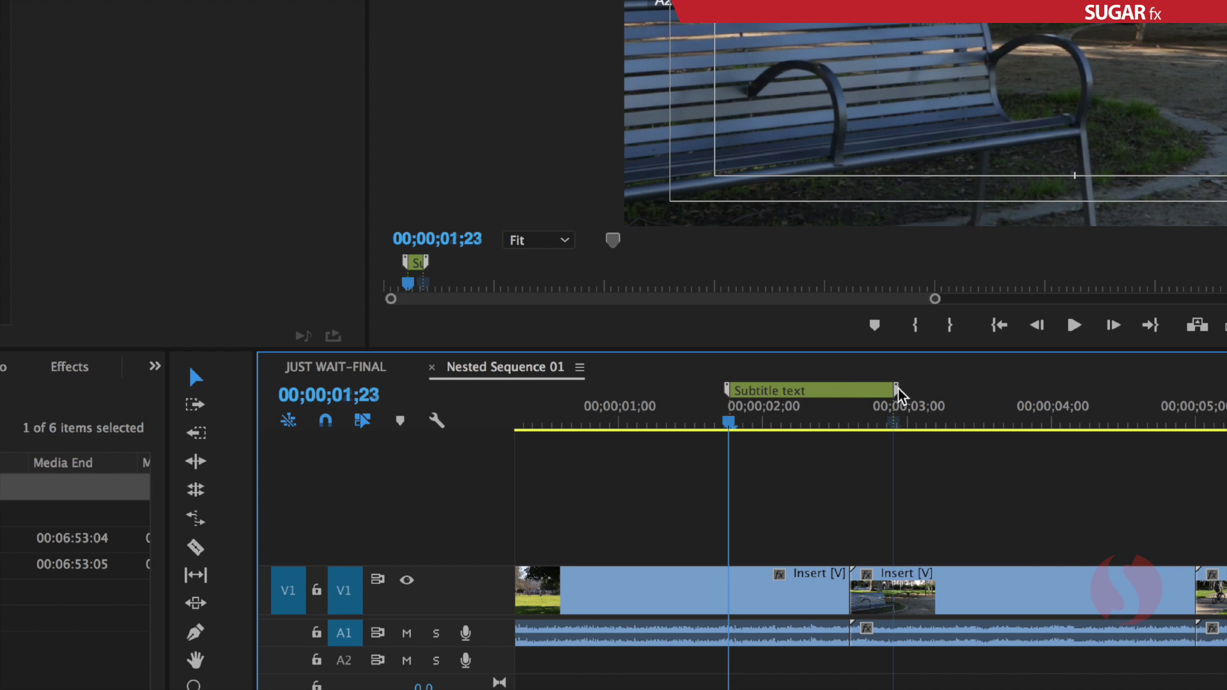
{"action": "left_click", "coordinate": [894, 392]}
{"action": "mouse_move", "coordinate": [729, 391]}
{"action": "left_mouse_down"}
{"action": "mouse_move", "coordinate": [685, 392]}
{"action": "mouse_move", "coordinate": [737, 391]}
{"action": "left_mouse_up"}
{"action": "mouse_move", "coordinate": [829, 398]}
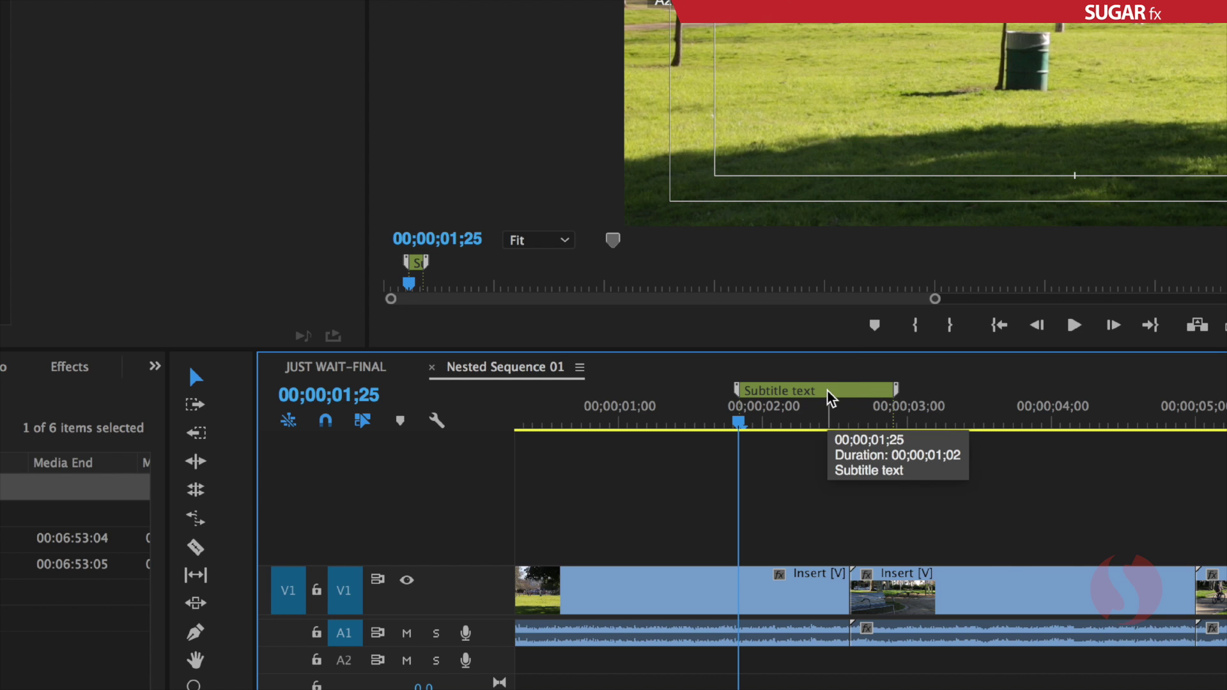
{"action": "mouse_move", "coordinate": [830, 398]}
{"action": "left_mouse_down"}
{"action": "mouse_move", "coordinate": [775, 393]}
{"action": "mouse_move", "coordinate": [908, 393]}
{"action": "mouse_move", "coordinate": [761, 393]}
{"action": "mouse_move", "coordinate": [978, 393]}
{"action": "mouse_move", "coordinate": [808, 393]}
{"action": "mouse_move", "coordinate": [933, 396]}
{"action": "mouse_move", "coordinate": [818, 394]}
{"action": "mouse_move", "coordinate": [893, 399]}
{"action": "left_mouse_up"}
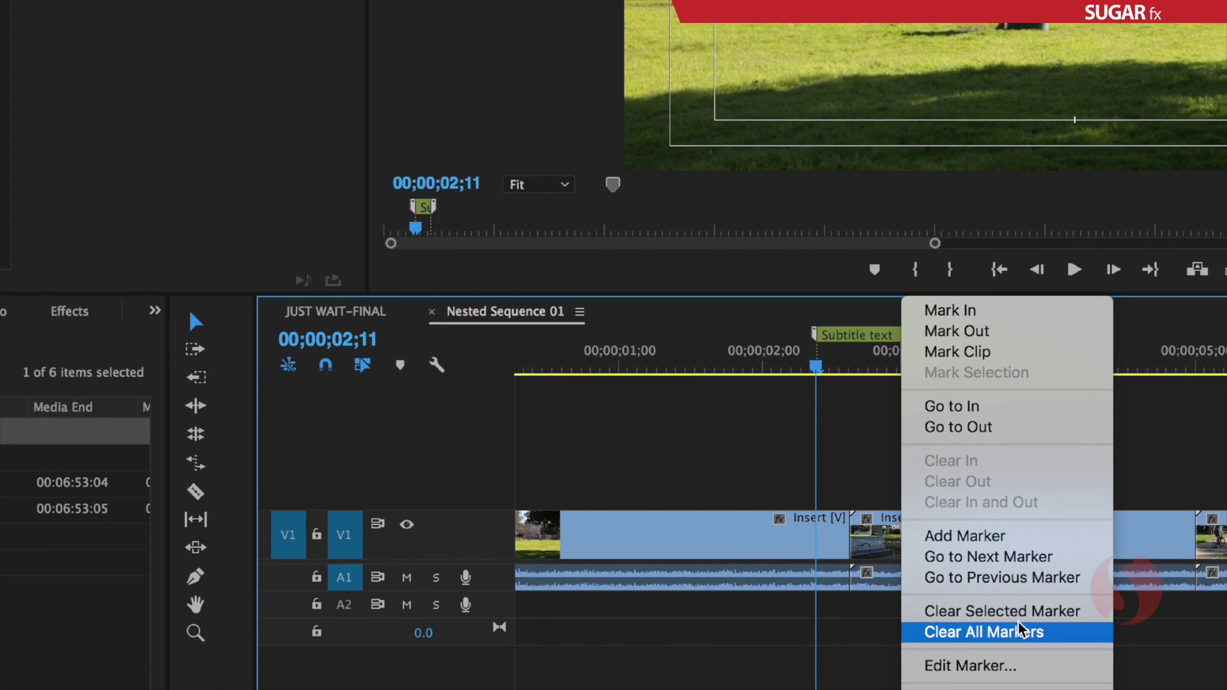
Clear all markers from the Nested Sequence 01 ruler
{"action": "left_click", "coordinate": [1021, 629]}
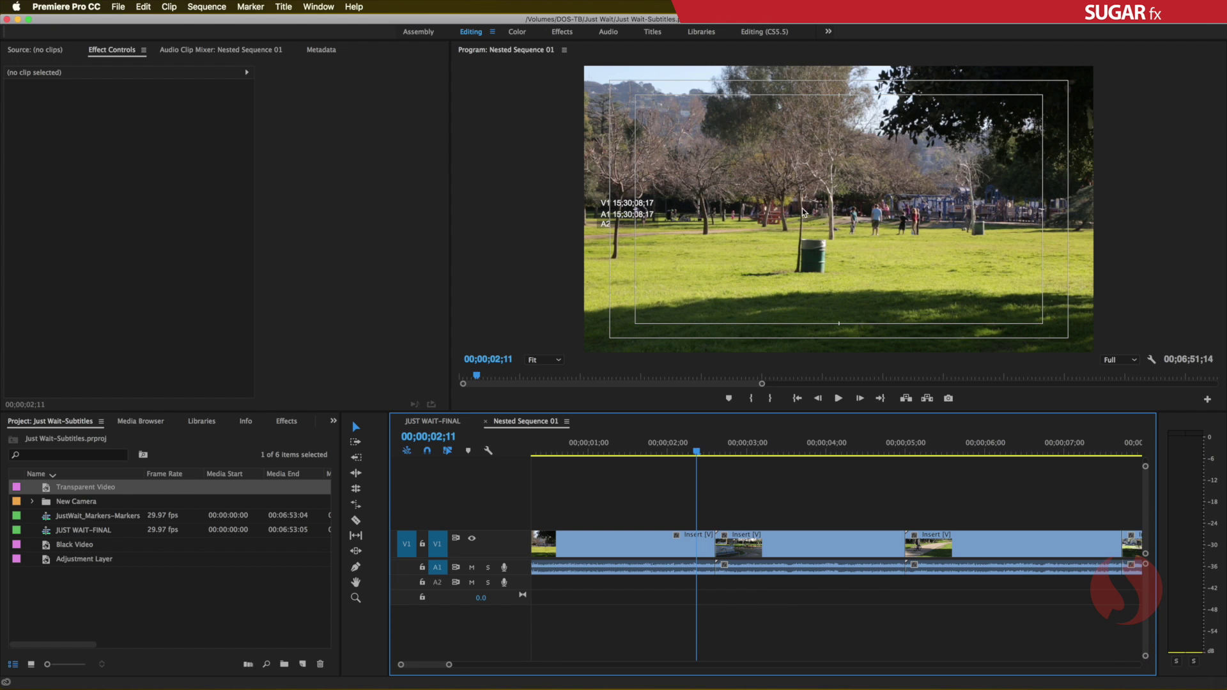
Copy the line 'How late is he?' from the TextEdit script and return to Premiere Pro
{"action": "key", "text": "super+Tab"}
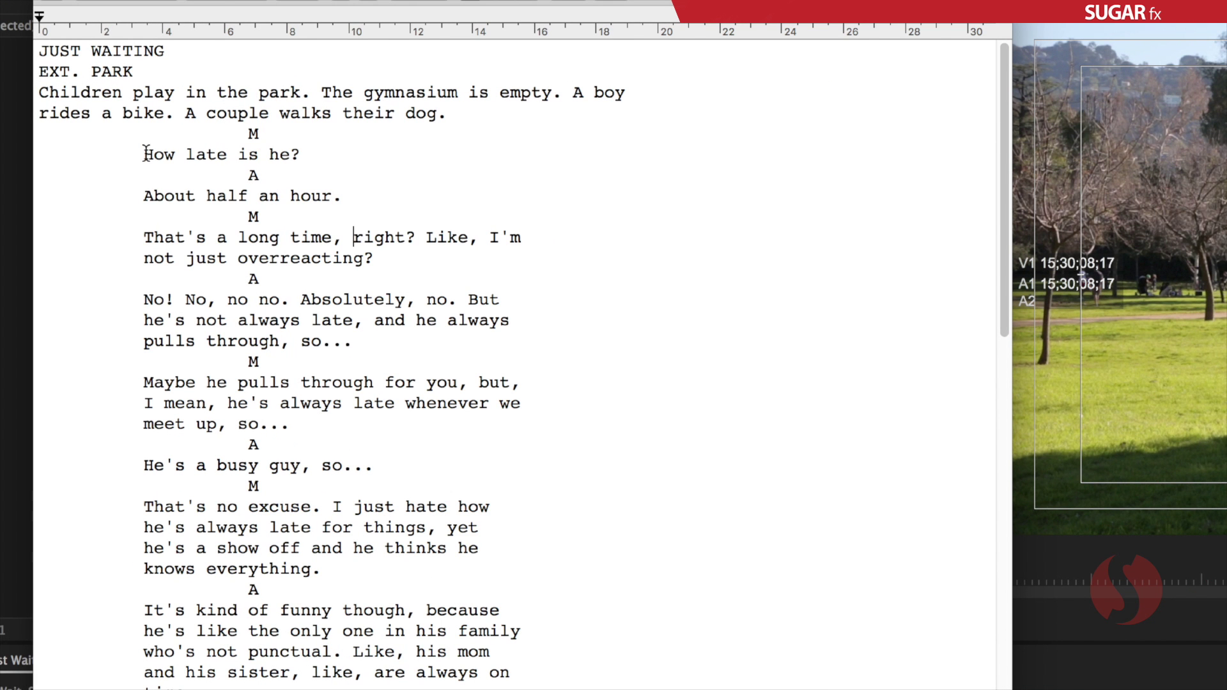
{"action": "left_click_drag", "start_coordinate": [146, 155], "coordinate": [328, 162]}
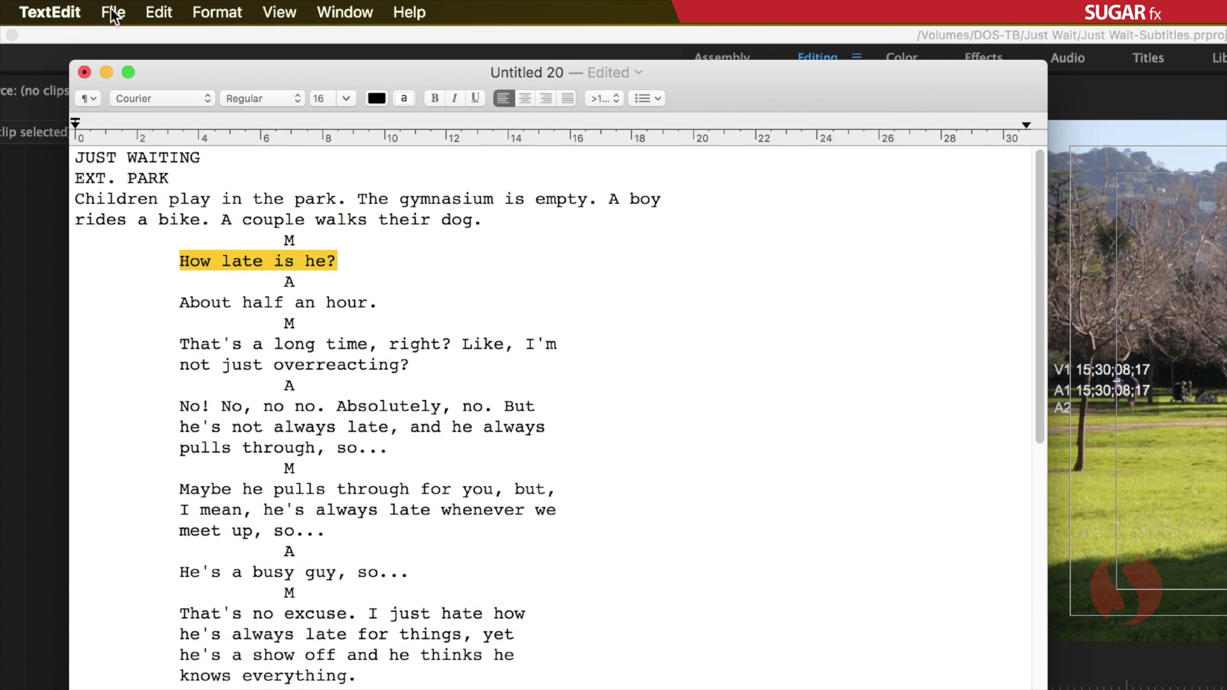
{"action": "left_click", "coordinate": [159, 12]}
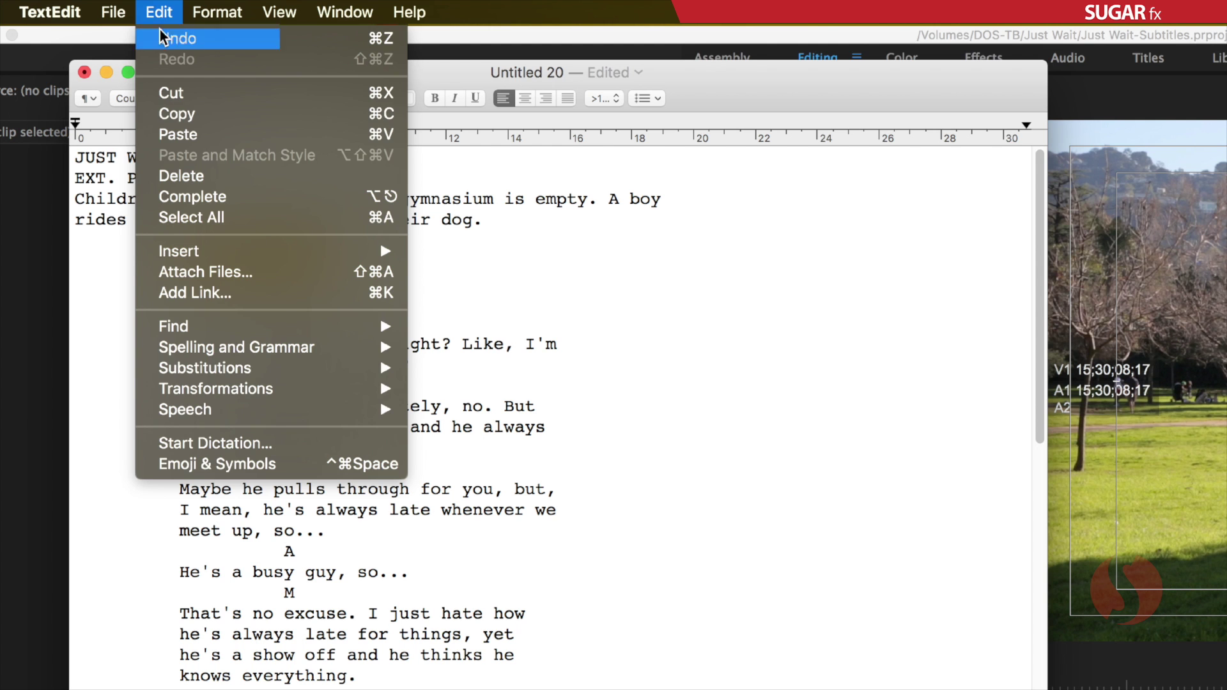
{"action": "left_click", "coordinate": [185, 113]}
{"action": "key", "text": "super+Tab"}
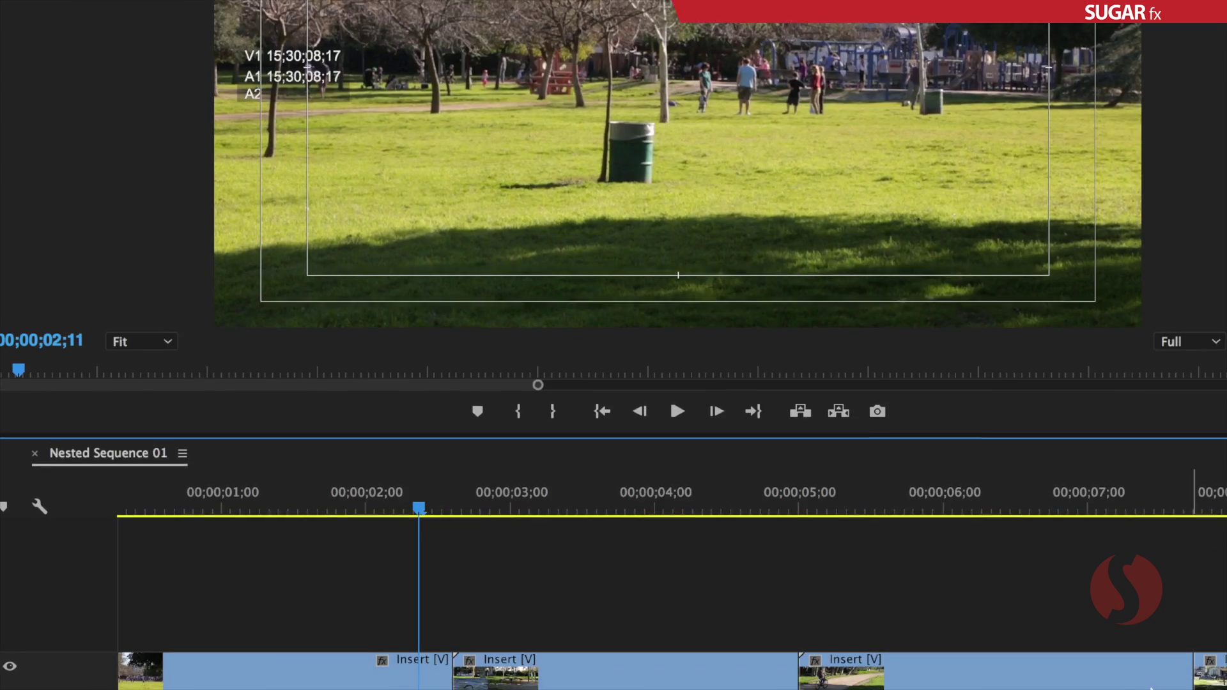
Add a marker at 00;00;04;10 and open its Marker dialog
{"action": "left_click_drag", "start_coordinate": [420, 505], "coordinate": [425, 509]}
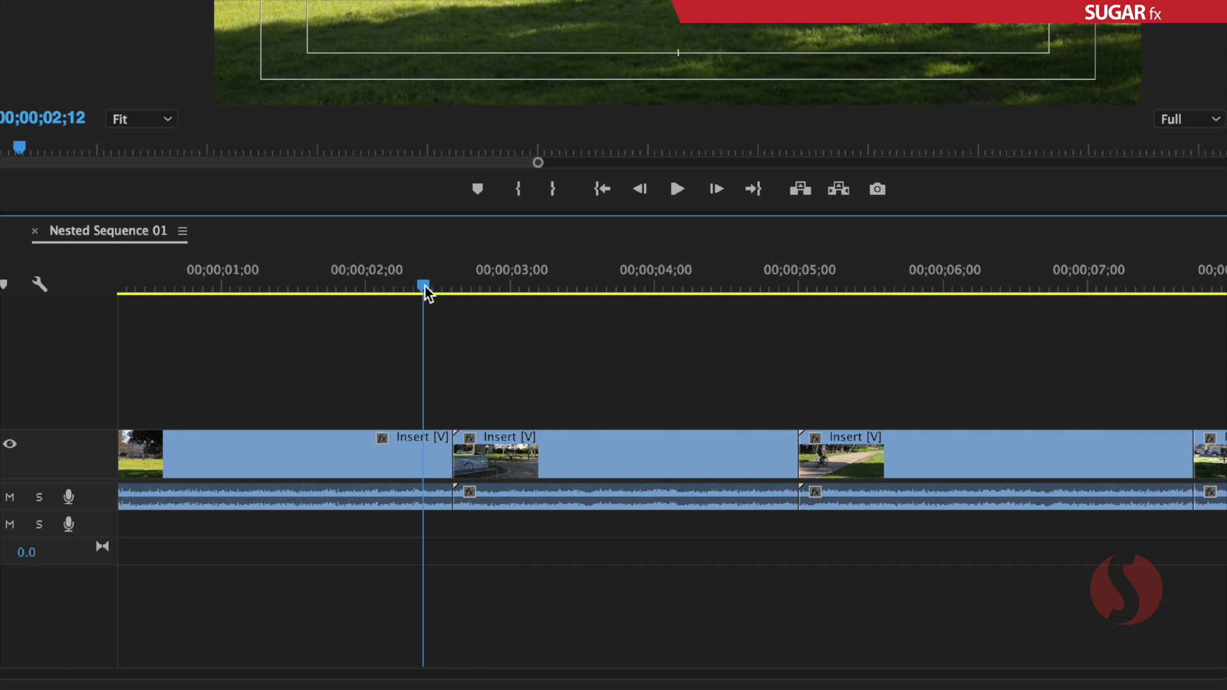
{"action": "left_click_drag", "start_coordinate": [425, 286], "coordinate": [702, 286]}
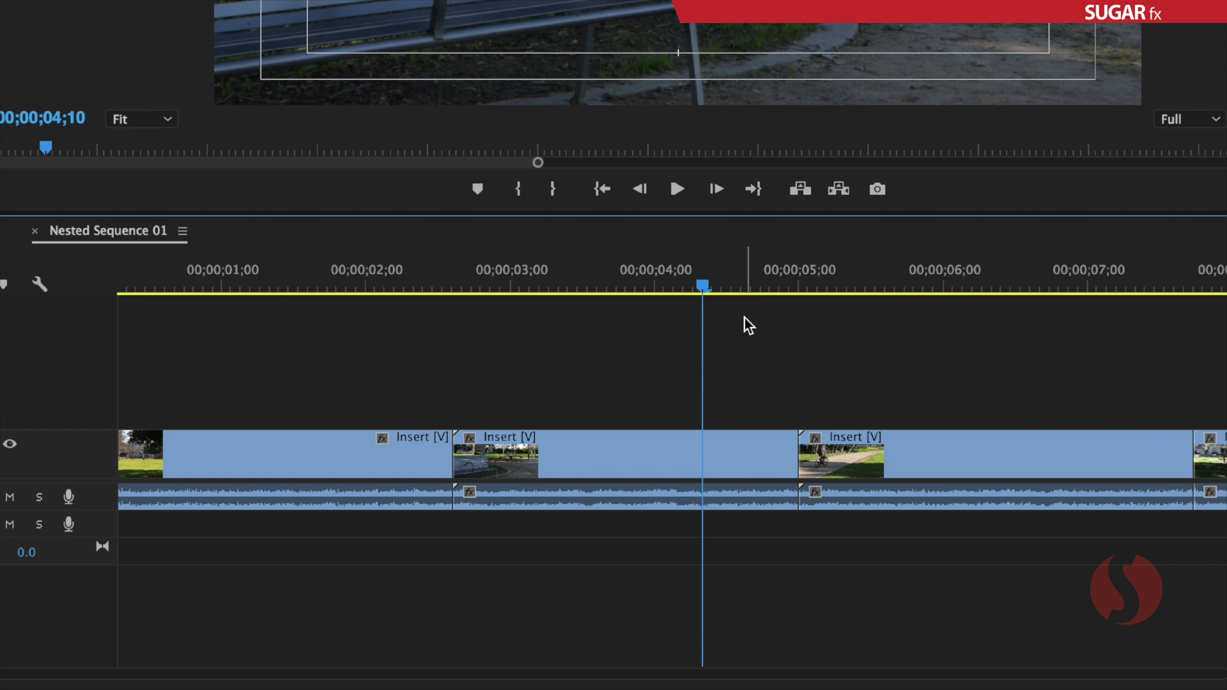
{"action": "key", "text": "m"}
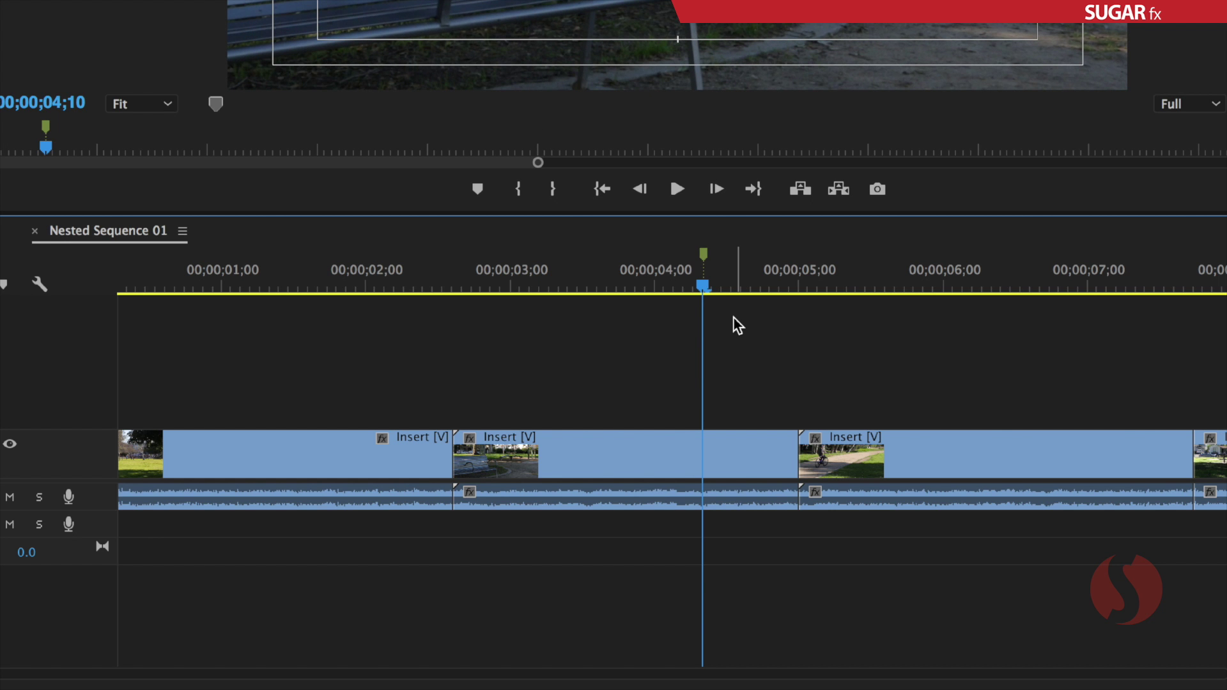
{"action": "key", "text": "m"}
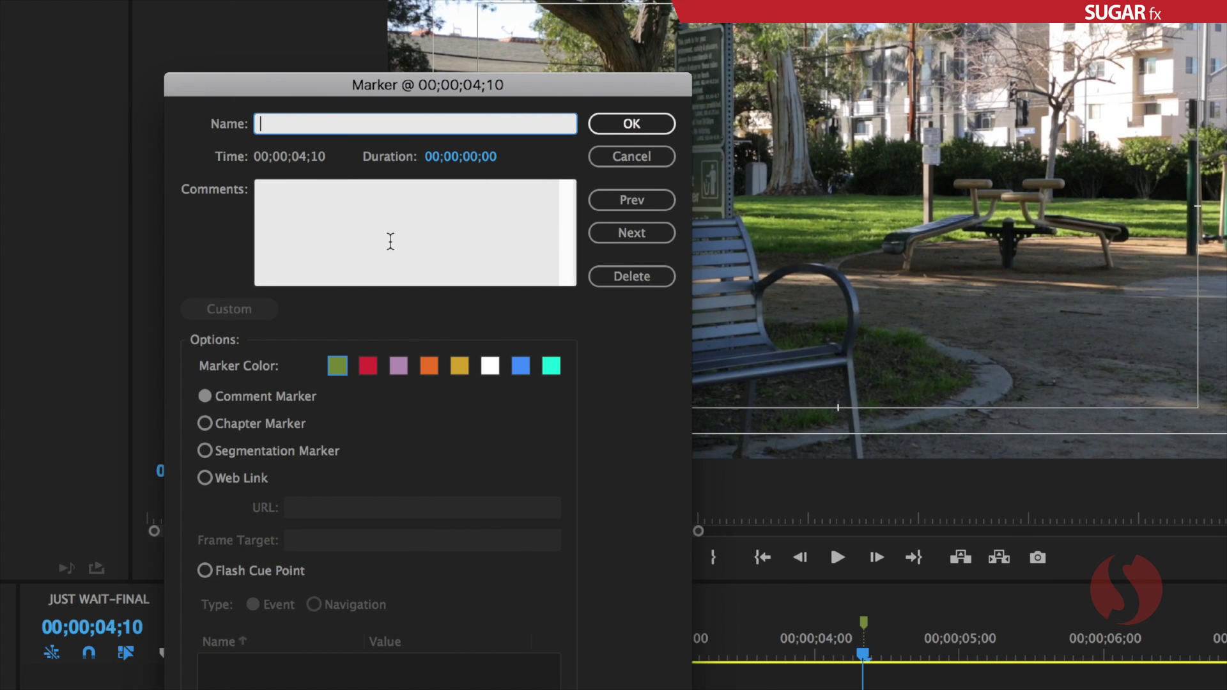
Set the 00;00;04;10 marker's comment to 'How late is he?' and its duration to 00;00;00;16
{"action": "left_click", "coordinate": [279, 200]}
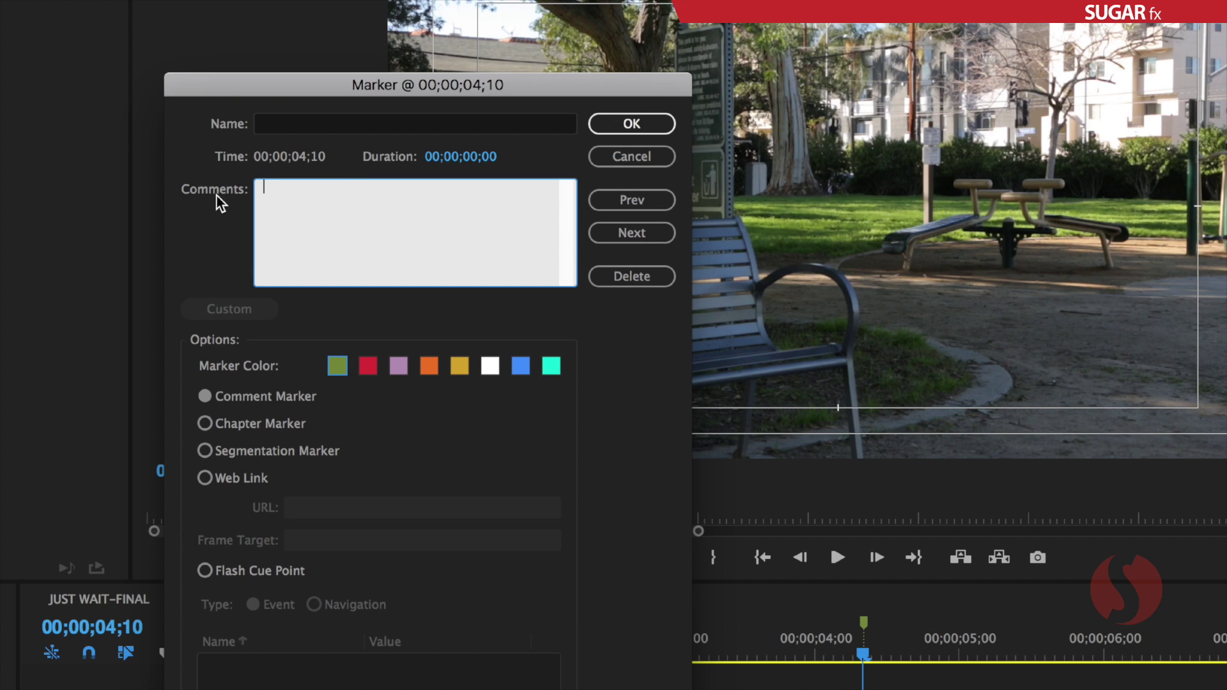
{"action": "type", "text": "How late is he?"}
{"action": "left_click_drag", "start_coordinate": [465, 157], "coordinate": [496, 156]}
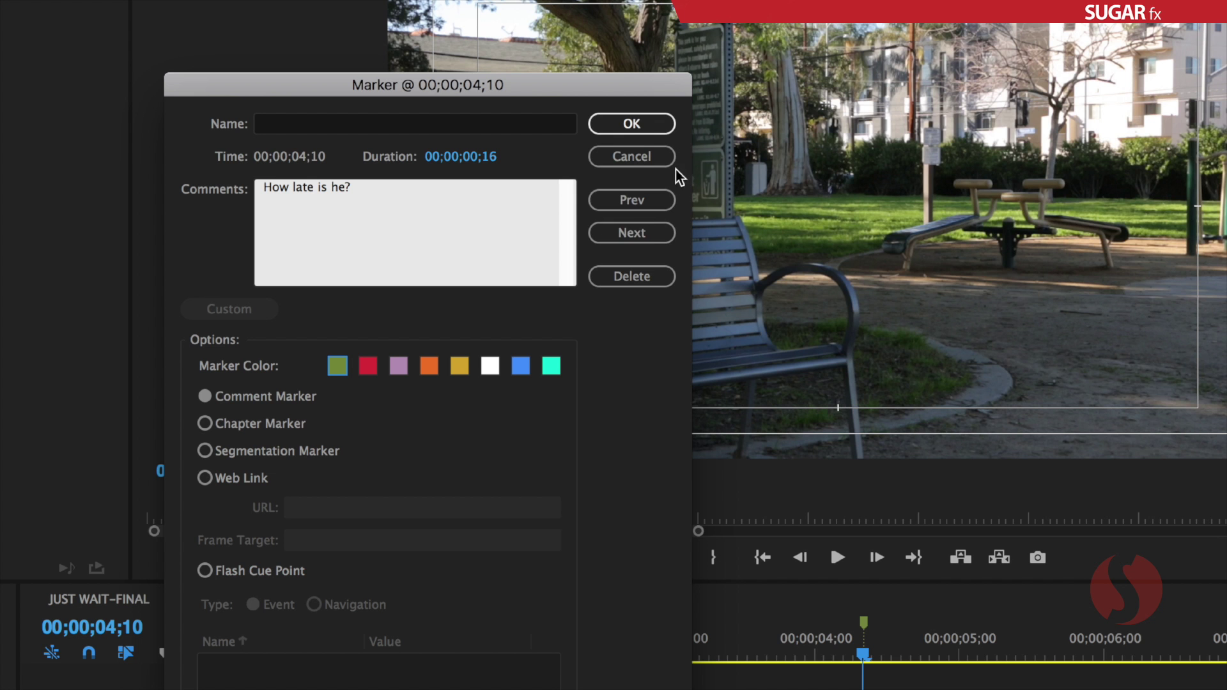
{"action": "left_click", "coordinate": [637, 125]}
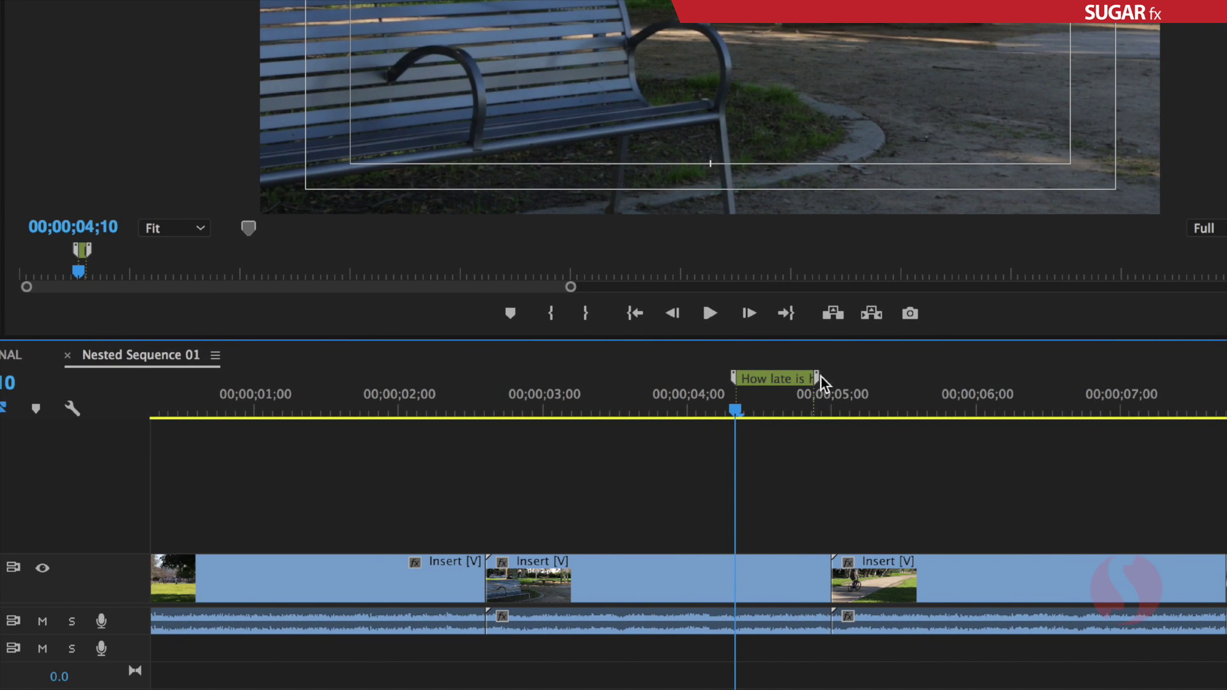
Extend the end of the 'How late is he?' marker to about 00;00;05;13
{"action": "left_click_drag", "start_coordinate": [818, 378], "coordinate": [883, 386]}
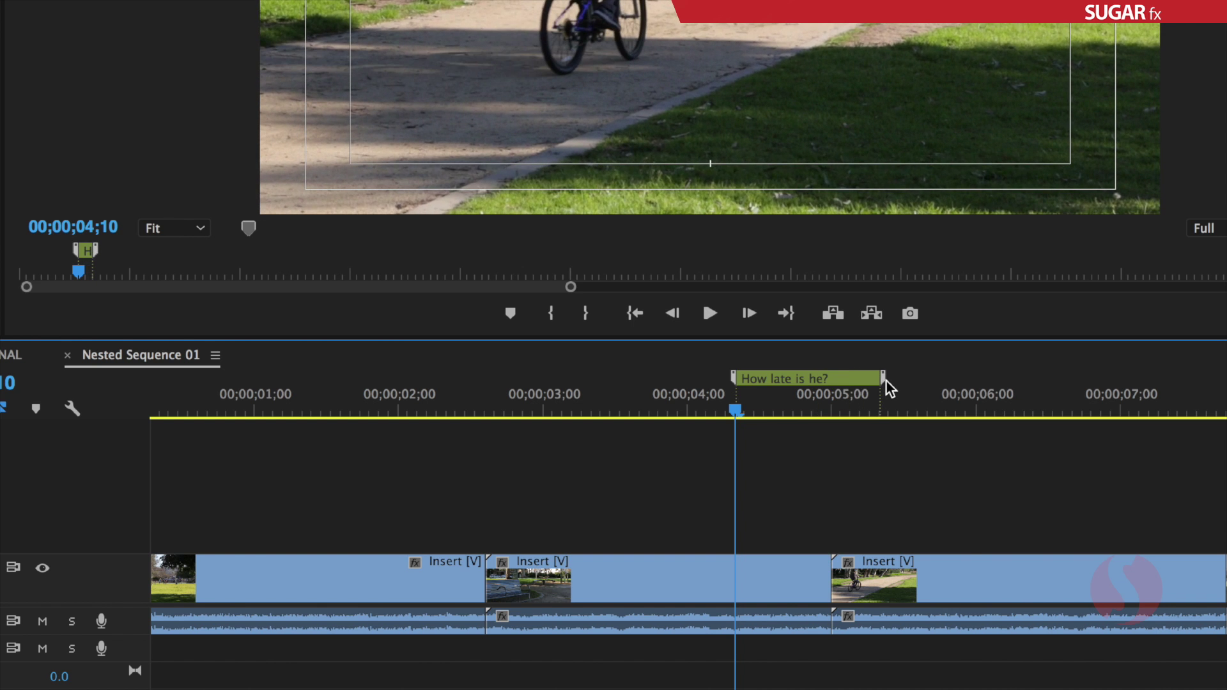
{"action": "left_click", "coordinate": [883, 391]}
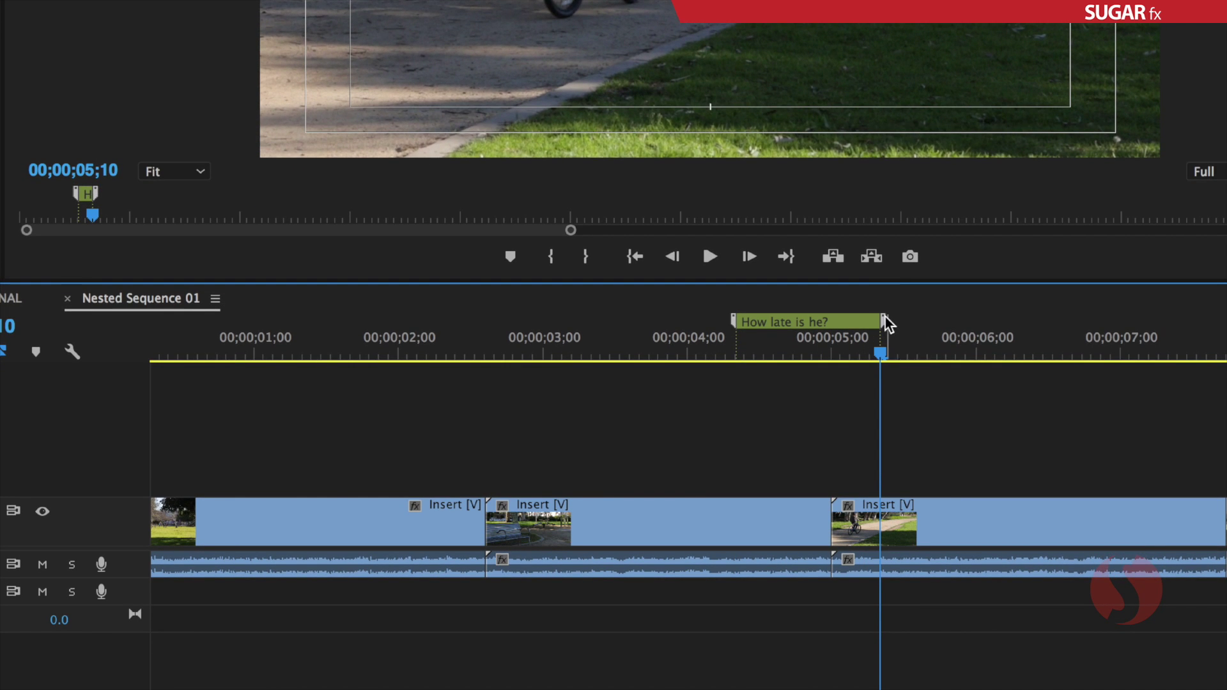
{"action": "left_click_drag", "start_coordinate": [885, 317], "coordinate": [899, 317]}
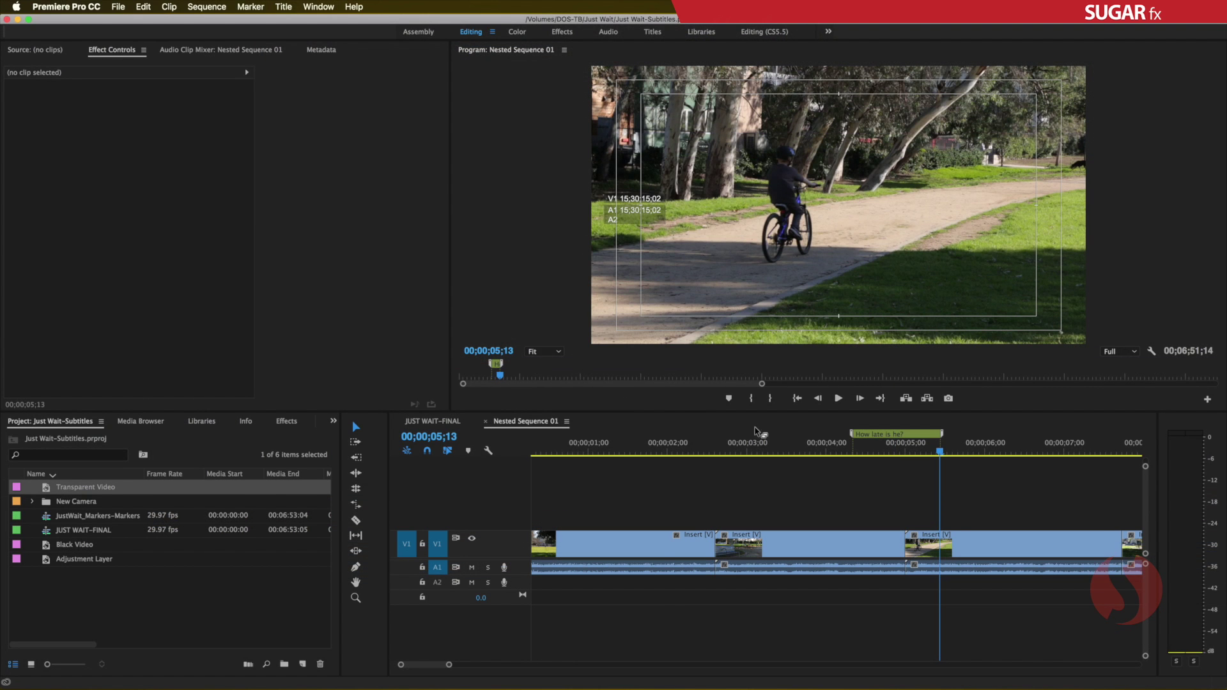
Select the reply 'About half an hour.' in TextEdit, then scrub Premiere's playhead to where it starts
{"action": "key", "text": "super+Tab"}
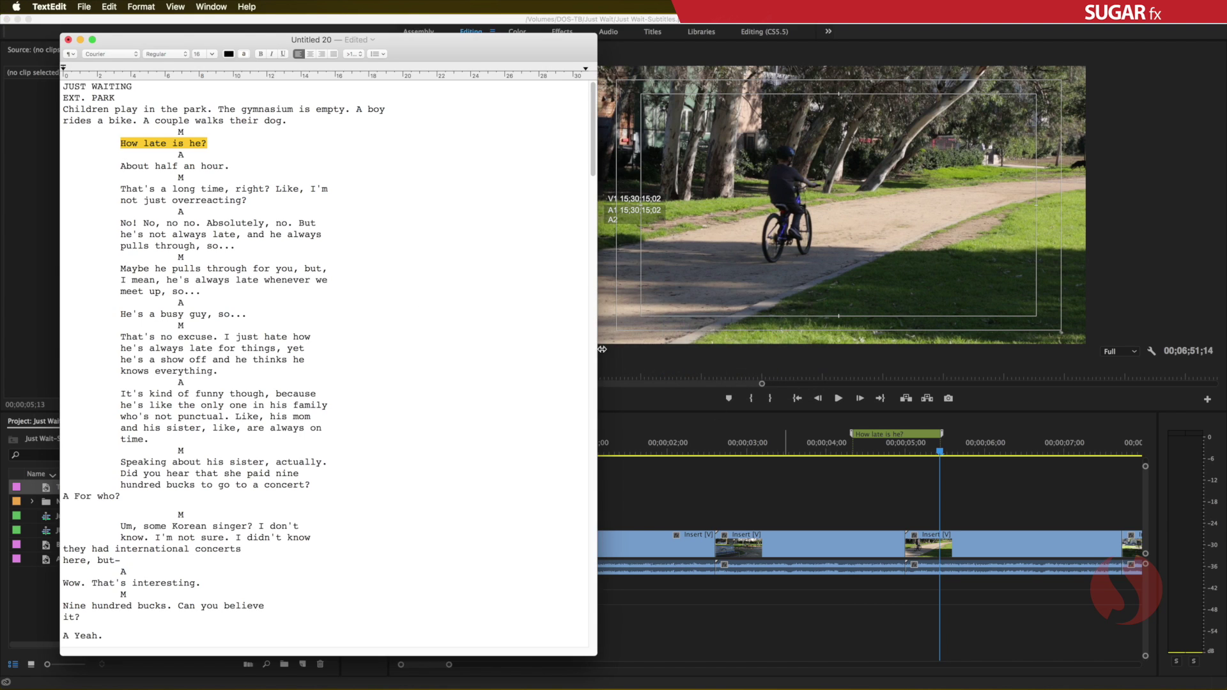
{"action": "left_click_drag", "start_coordinate": [120, 167], "coordinate": [227, 166]}
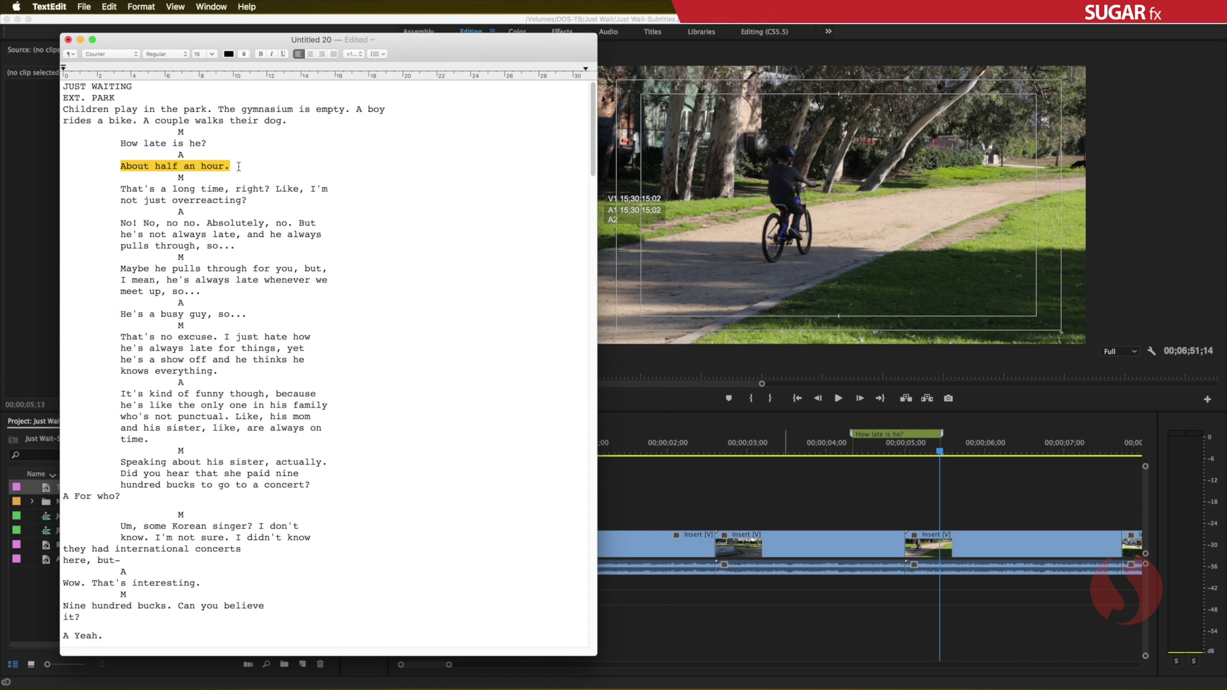
{"action": "left_click", "coordinate": [976, 445]}
{"action": "left_click", "coordinate": [960, 452]}
{"action": "left_click_drag", "start_coordinate": [962, 452], "coordinate": [927, 453]}
Add a marker at 00;00;06;19 and show the Markers panel from the panel group's overflow menu
{"action": "scroll", "coordinate": [903, 489], "scroll_direction": "down", "scroll_amount": 2}
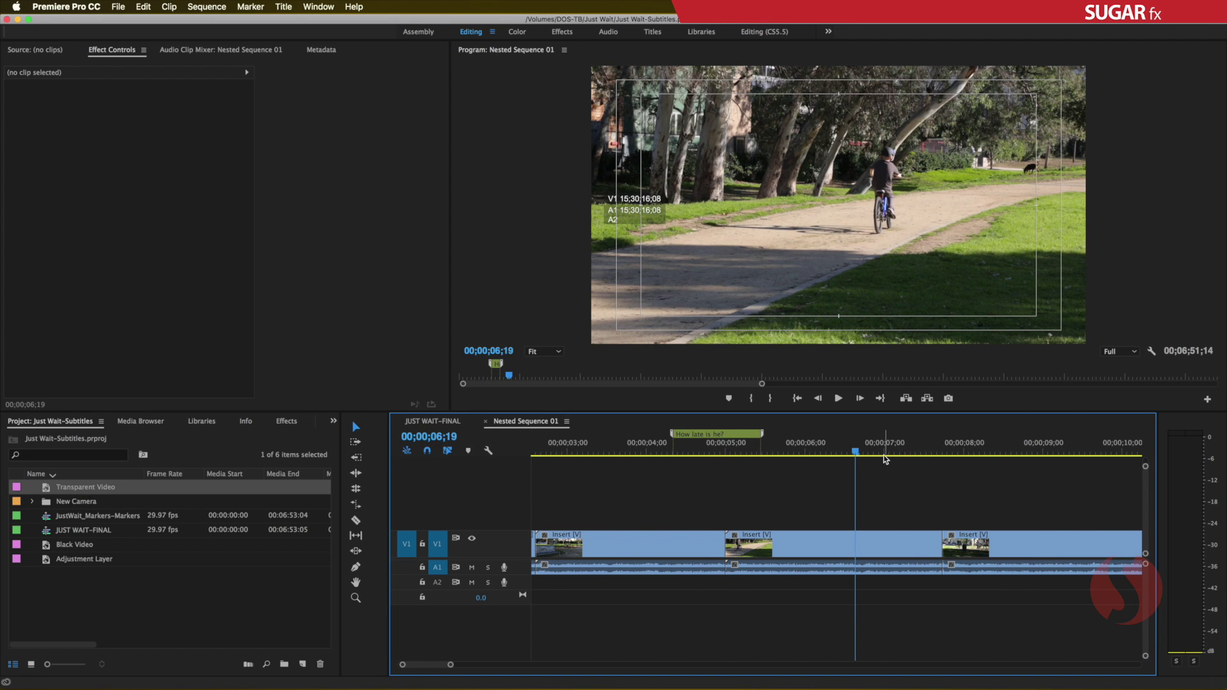
{"action": "key", "text": "m"}
{"action": "key", "text": "shift+1"}
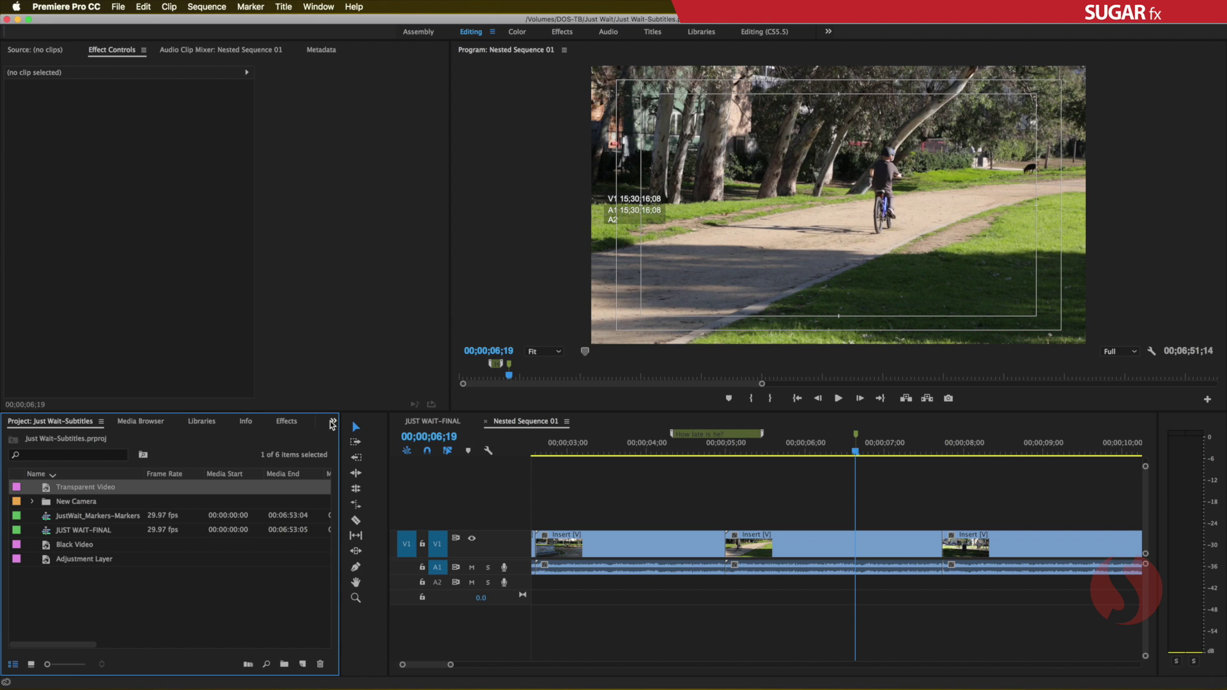
{"action": "left_click", "coordinate": [332, 423]}
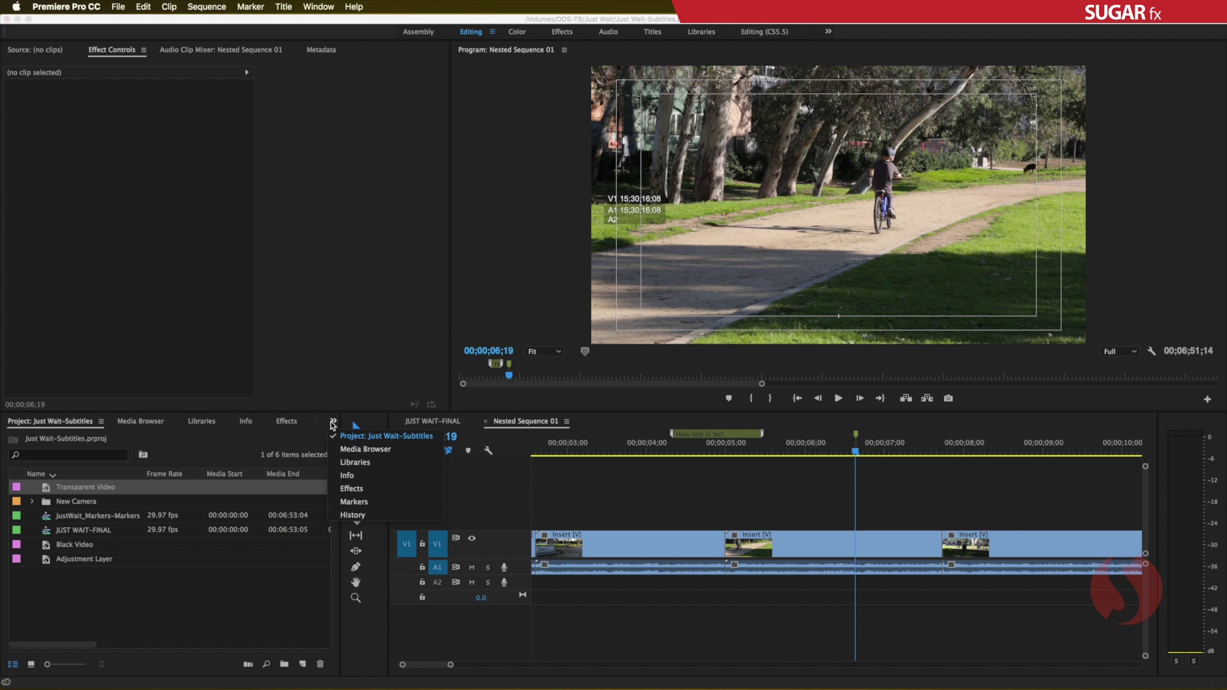
{"action": "left_click", "coordinate": [361, 503]}
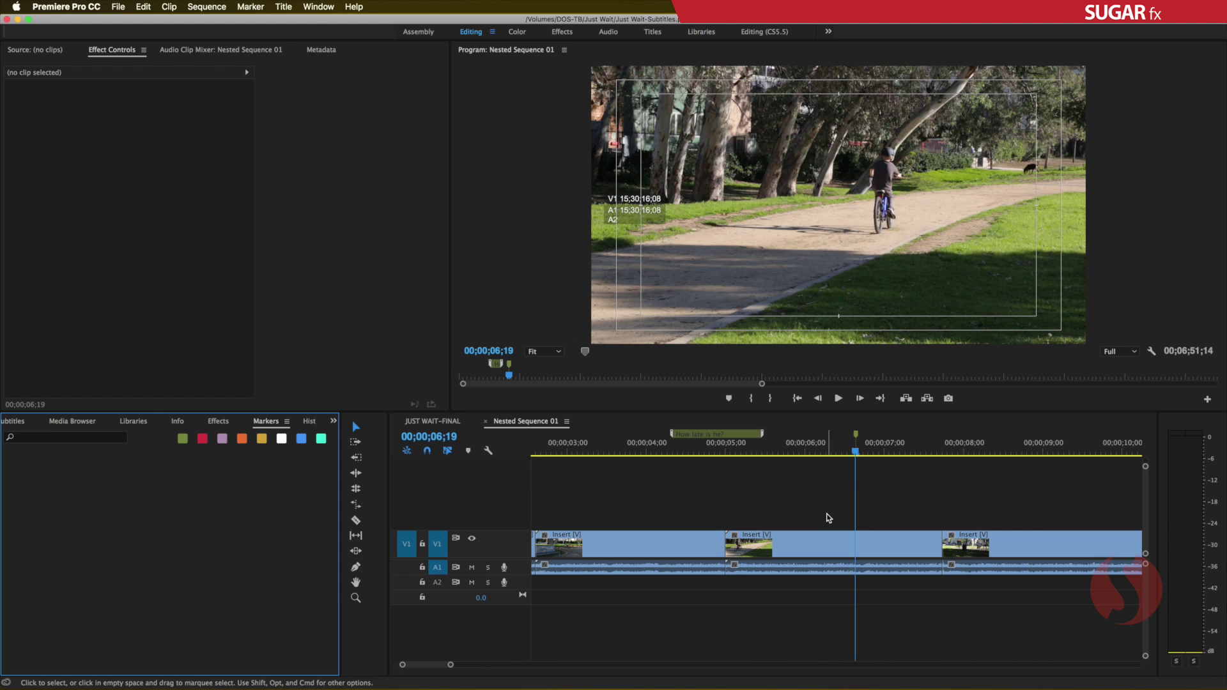
Paste 'About half an hour.' as the second marker's comment in the Markers panel
{"action": "left_click", "coordinate": [857, 480]}
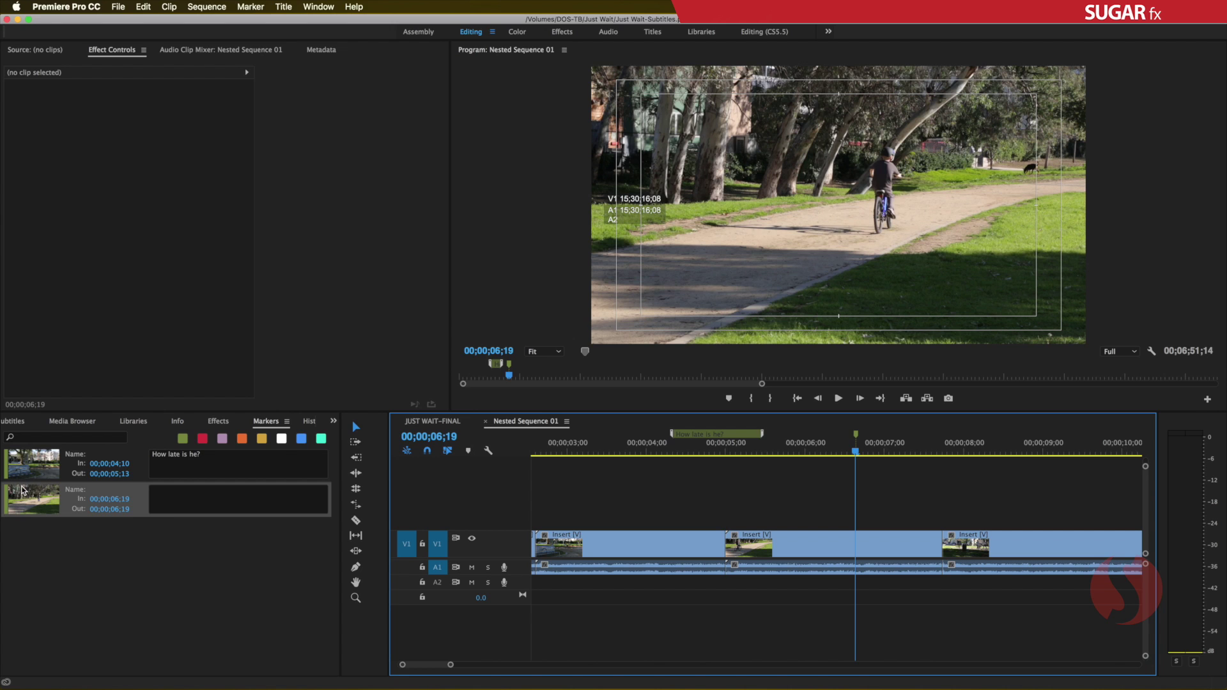
{"action": "left_click", "coordinate": [167, 500]}
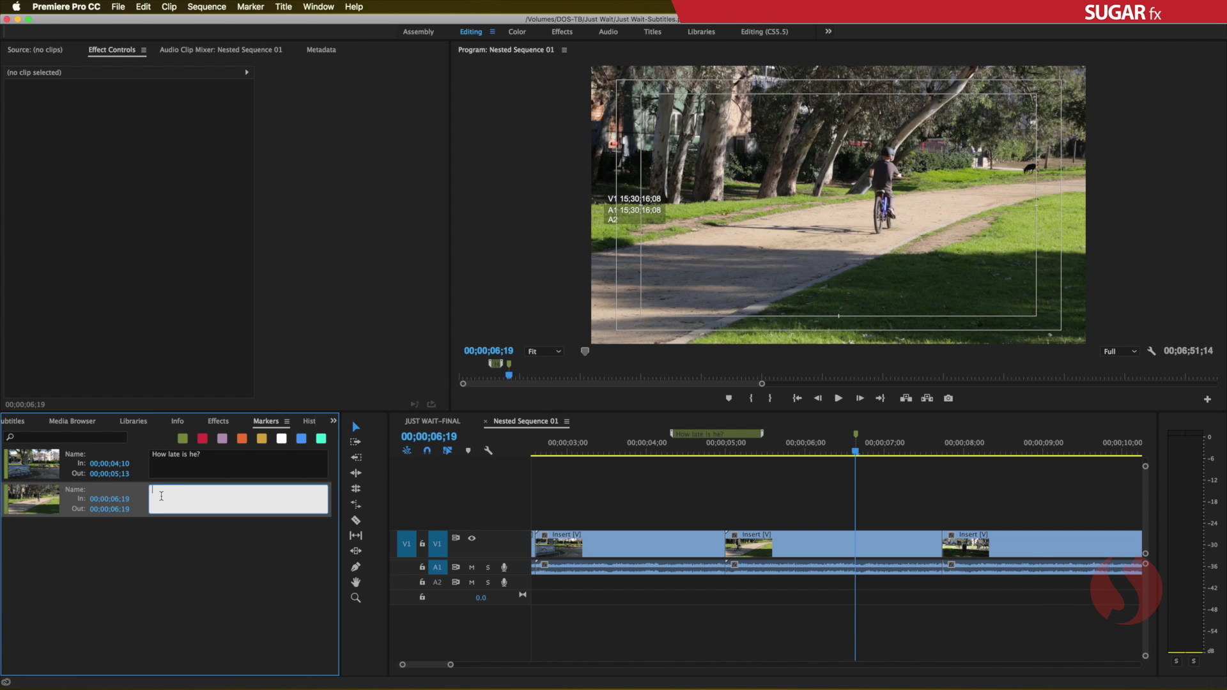
{"action": "type", "text": "About half an hour."}
{"action": "left_click_drag", "start_coordinate": [112, 509], "coordinate": [115, 509]}
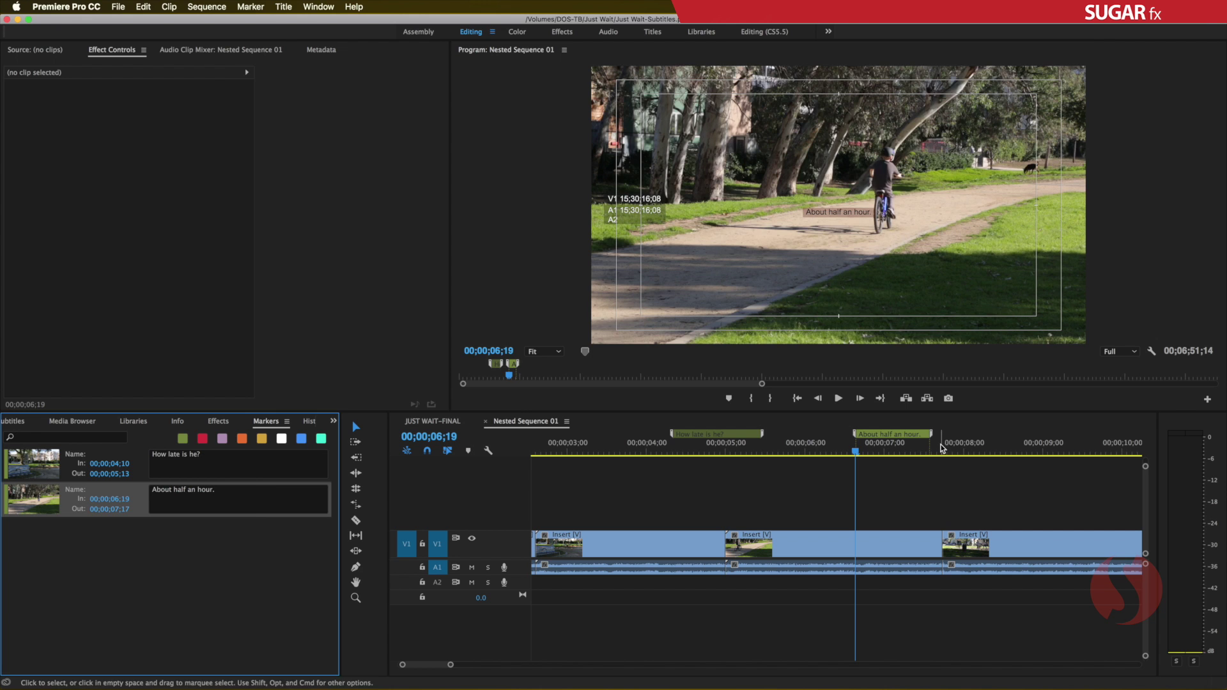
Extend the second marker to end at 00;00;07;28 and play back to check the timing
{"action": "mouse_move", "coordinate": [932, 436]}
{"action": "left_mouse_down"}
{"action": "mouse_move", "coordinate": [972, 439]}
{"action": "mouse_move", "coordinate": [928, 439]}
{"action": "mouse_move", "coordinate": [961, 439]}
{"action": "left_mouse_up"}
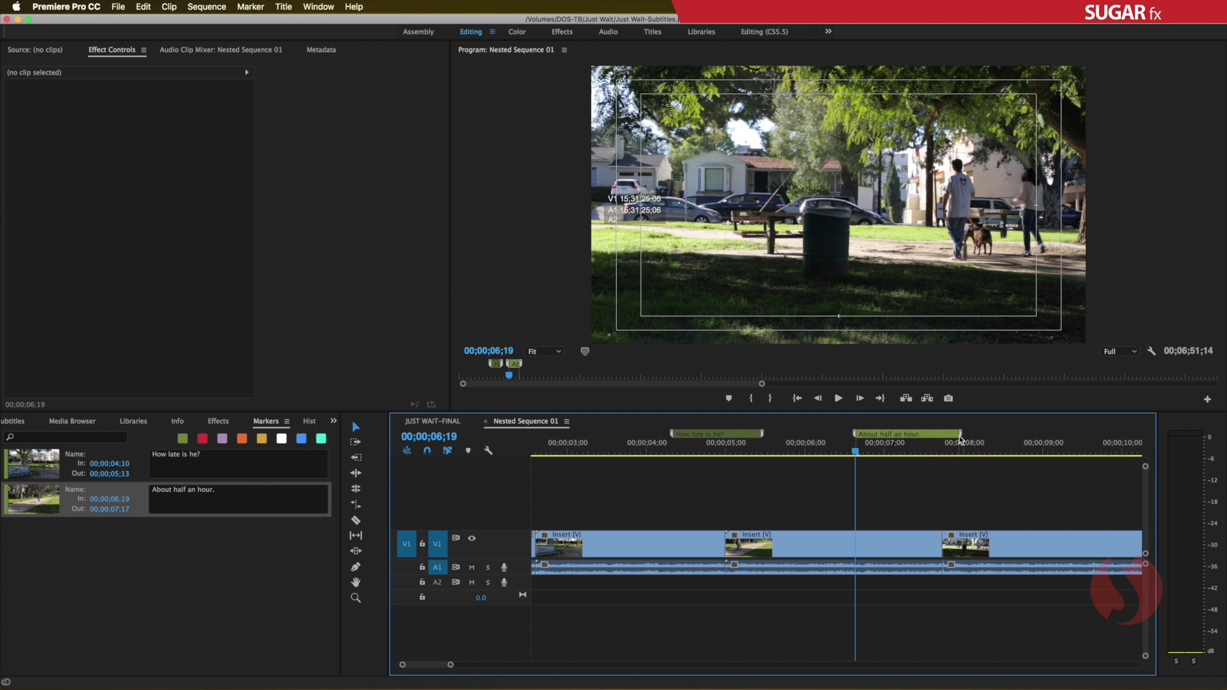
{"action": "left_click", "coordinate": [958, 450]}
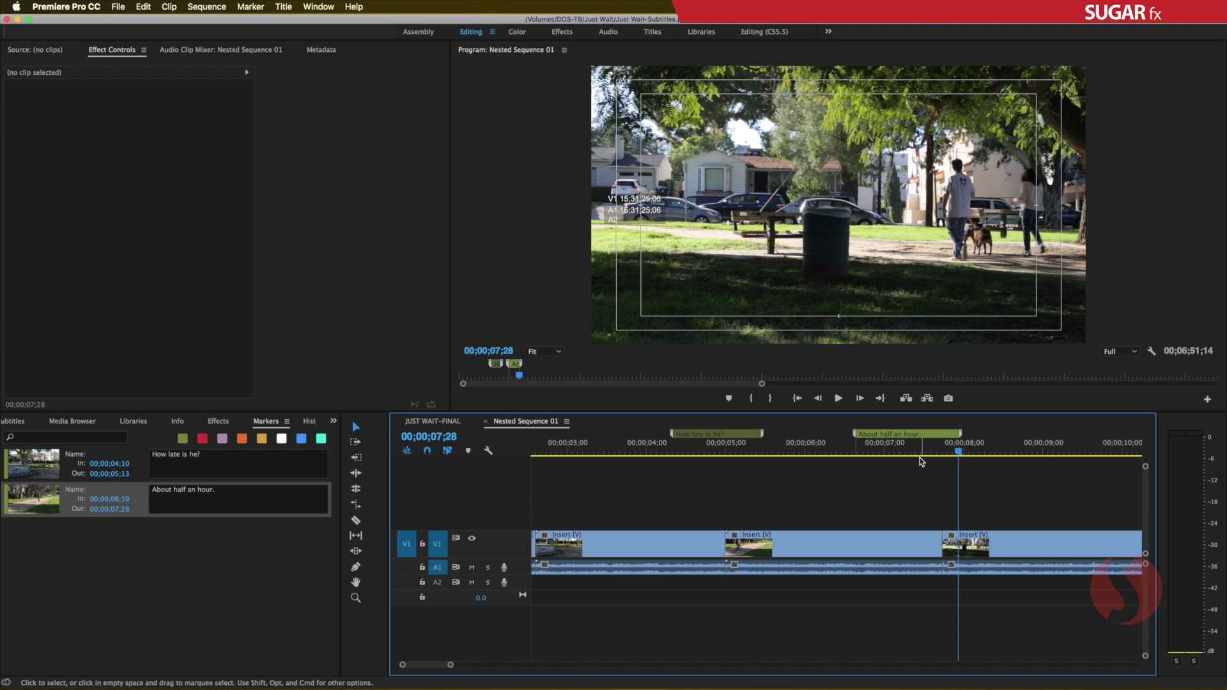
{"action": "key", "text": "space"}
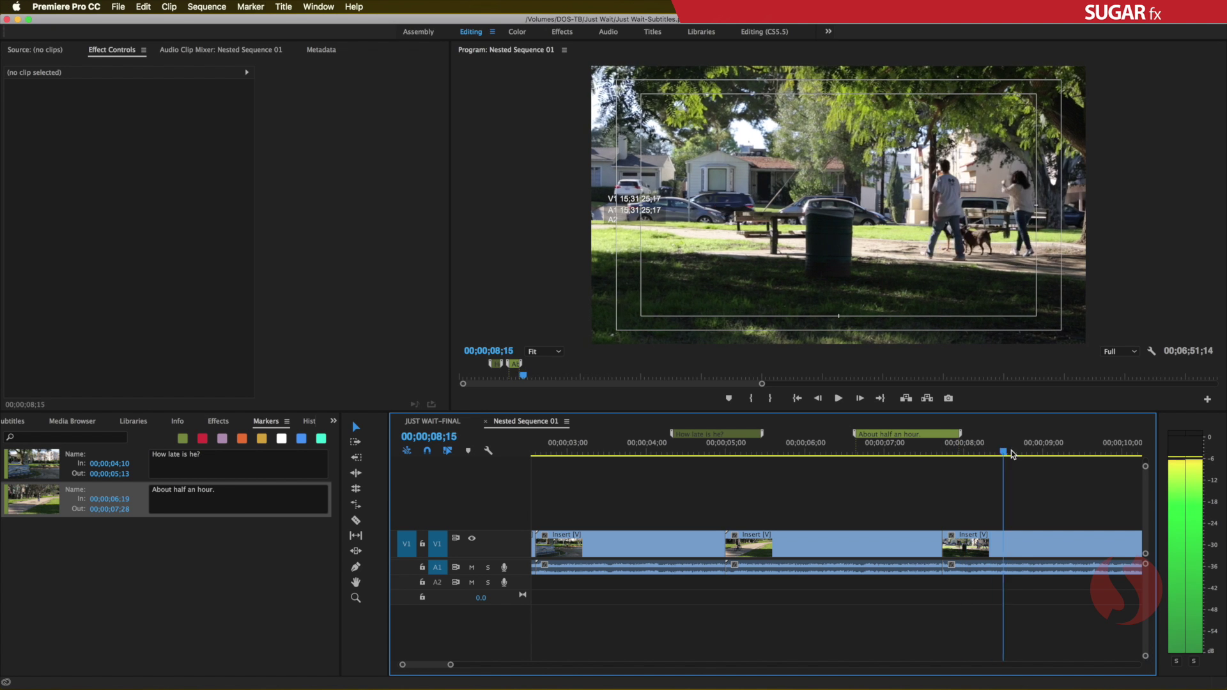
{"action": "key", "text": "space"}
{"action": "scroll", "coordinate": [920, 492], "scroll_direction": "right", "scroll_amount": 5}
{"action": "scroll", "coordinate": [922, 491], "scroll_direction": "left", "scroll_amount": 3}
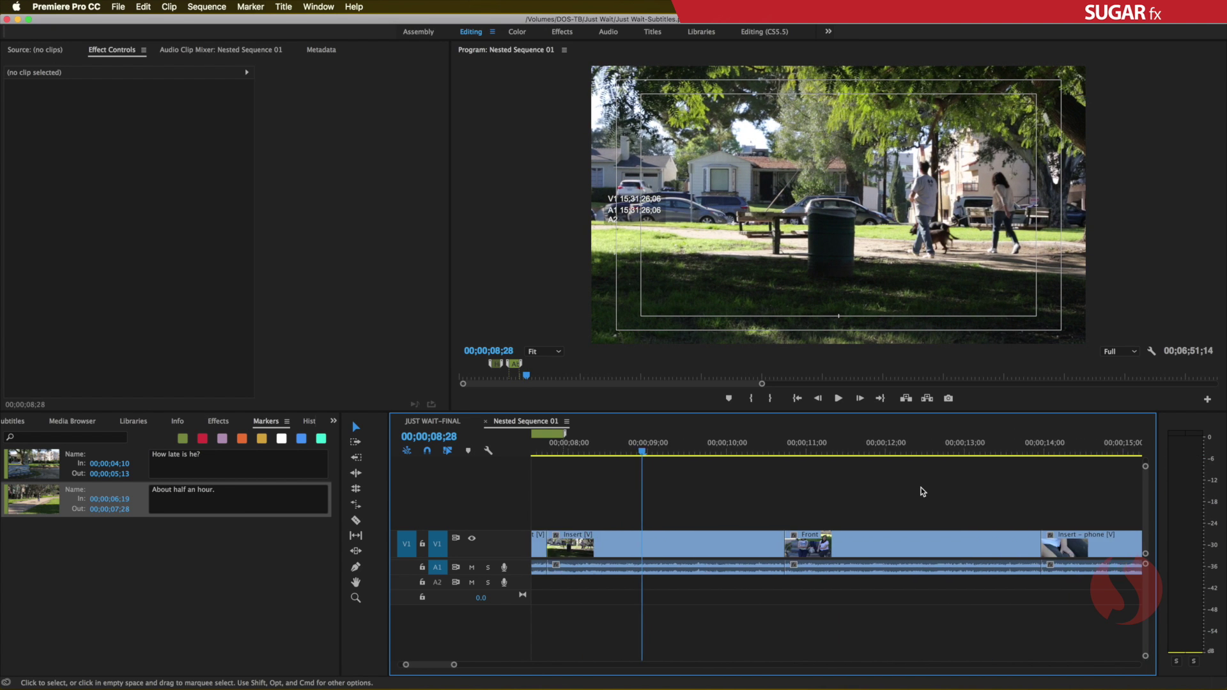
In the TextEdit script, select the comma after 'That's a long time' in M's line
{"action": "key", "text": "super+Tab"}
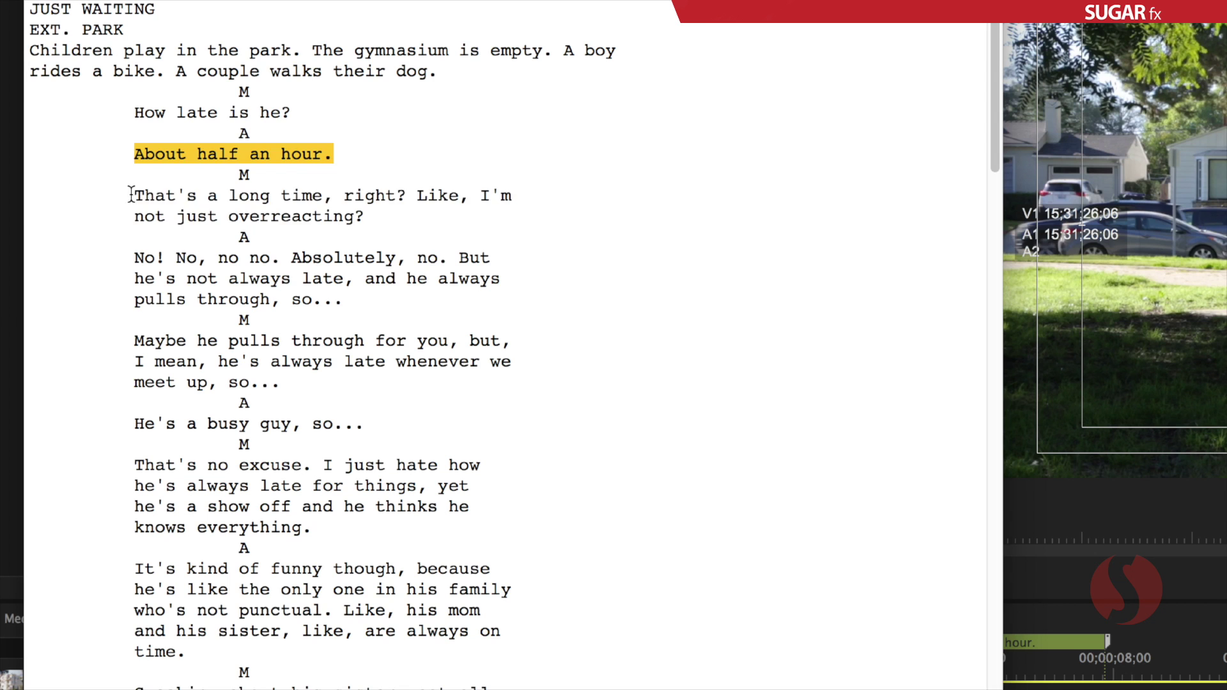
{"action": "left_click_drag", "start_coordinate": [120, 190], "coordinate": [345, 208]}
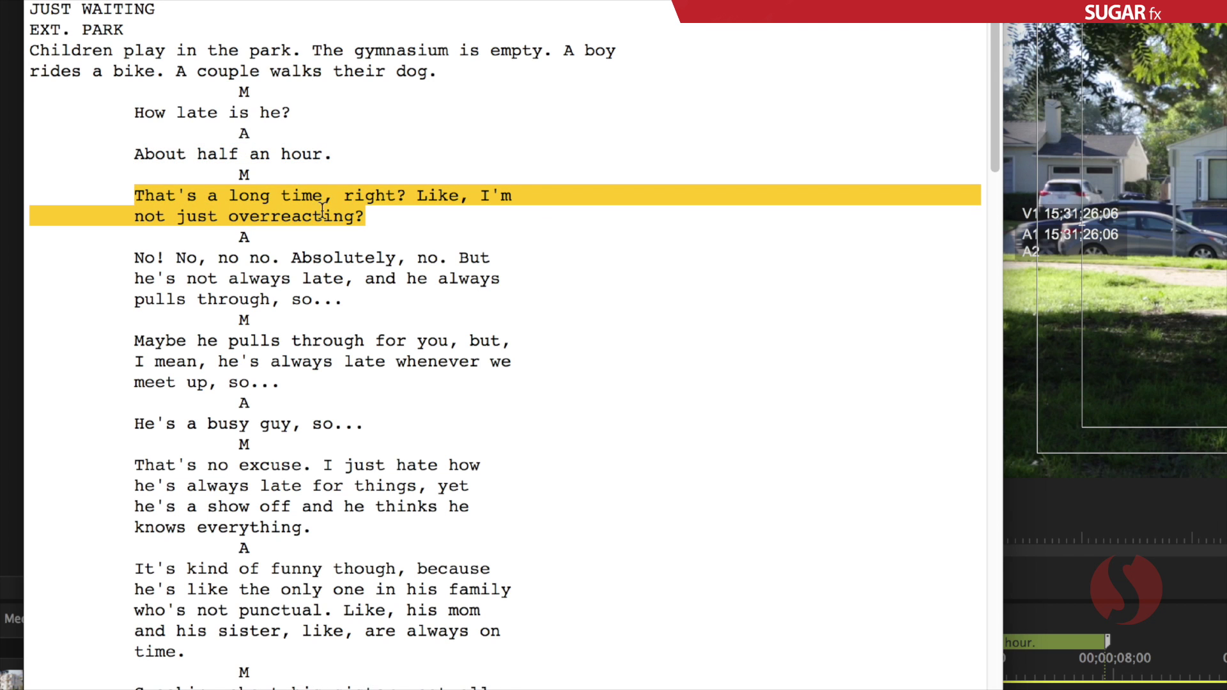
{"action": "left_click_drag", "start_coordinate": [323, 200], "coordinate": [331, 199]}
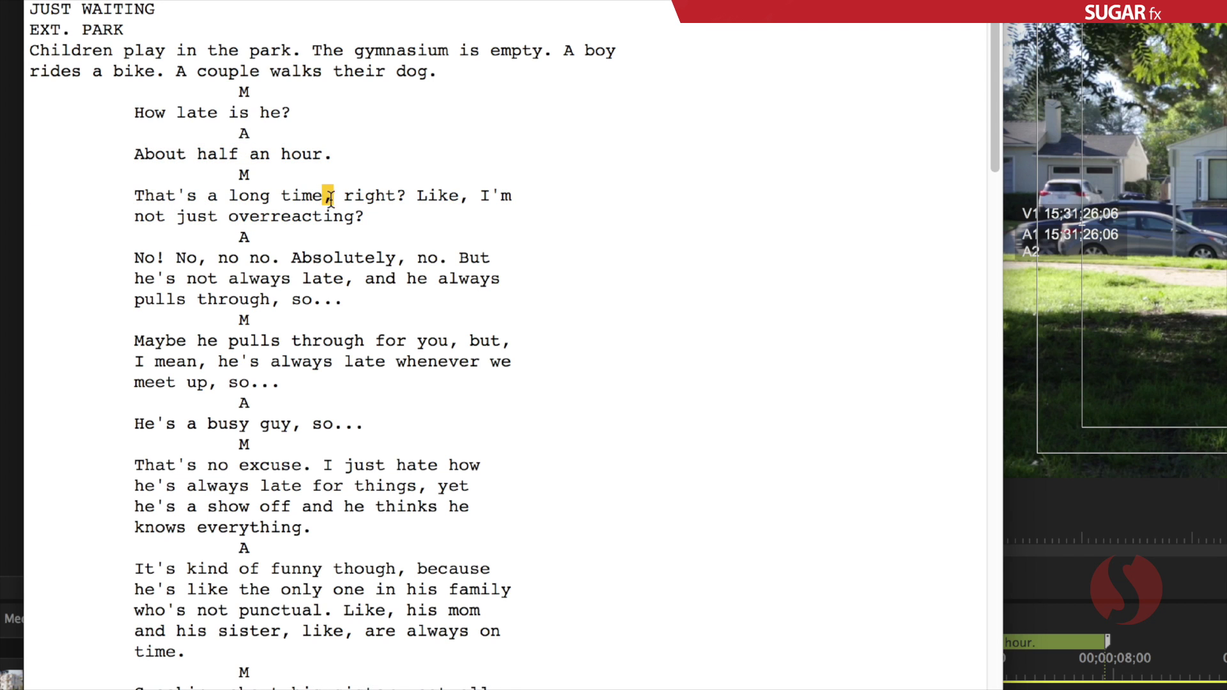
{"action": "left_click", "coordinate": [464, 200]}
{"action": "left_click_drag", "start_coordinate": [470, 199], "coordinate": [459, 196]}
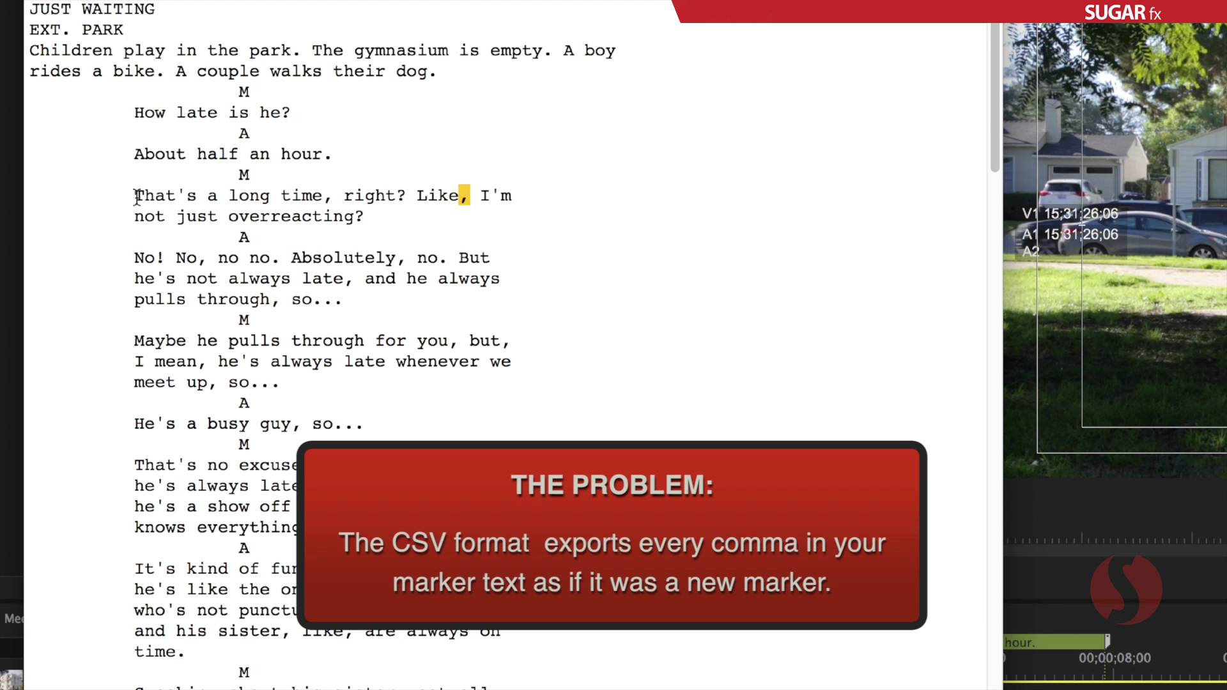
{"action": "left_click_drag", "start_coordinate": [136, 196], "coordinate": [322, 195]}
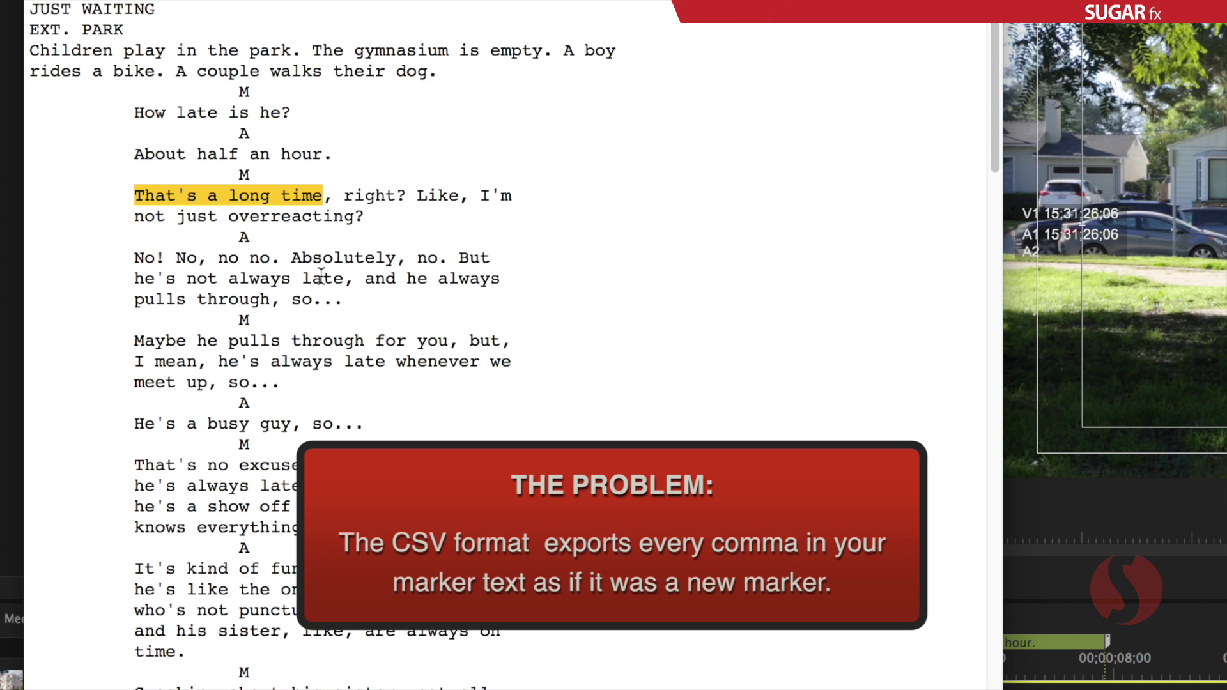
{"action": "left_click_drag", "start_coordinate": [344, 195], "coordinate": [137, 196]}
{"action": "left_click", "coordinate": [369, 216]}
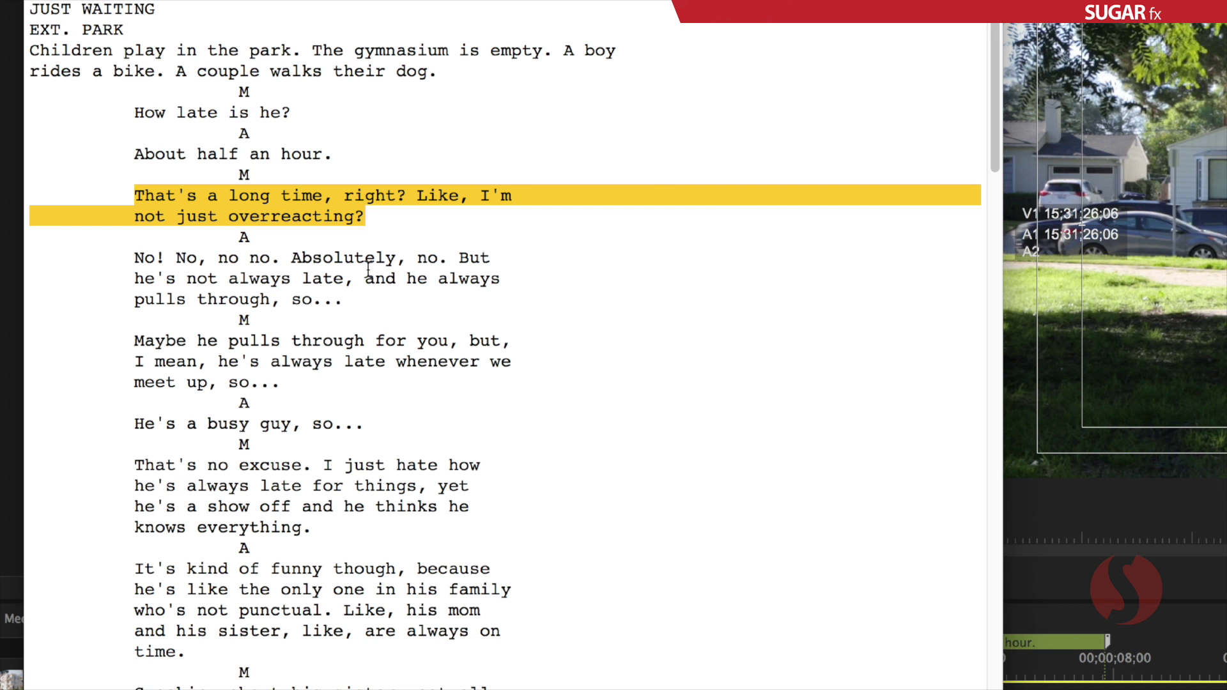
{"action": "key", "text": "Right"}
{"action": "left_click", "coordinate": [330, 196]}
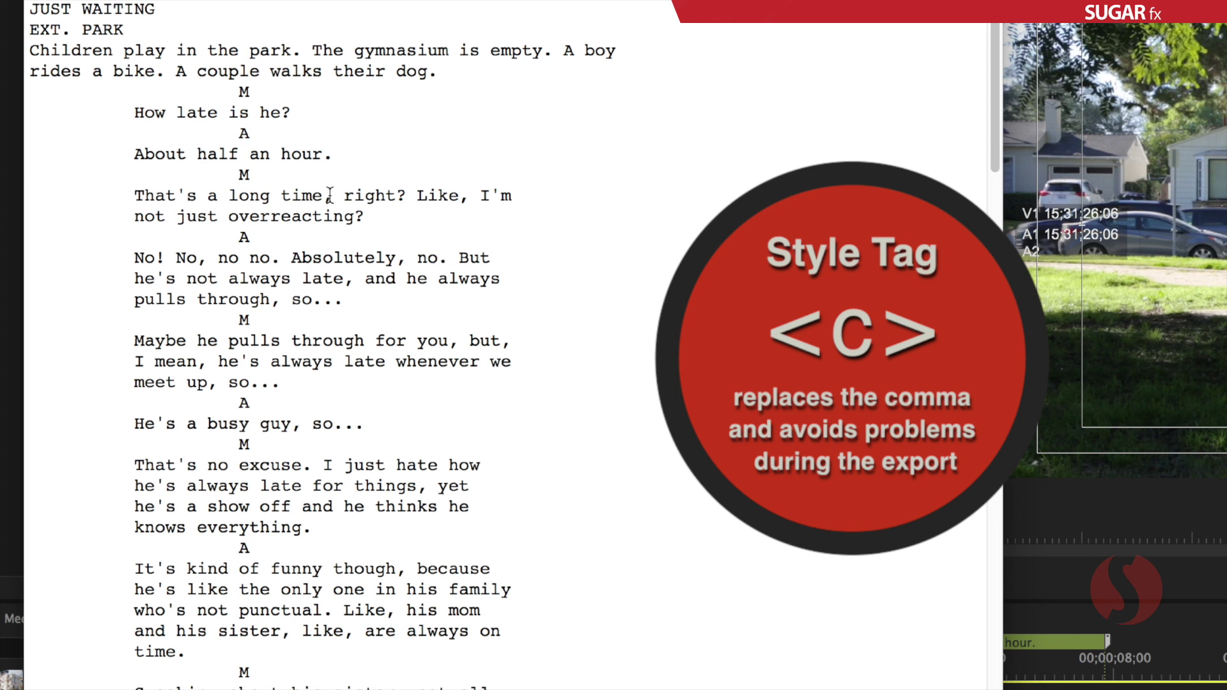
{"action": "double_click", "coordinate": [329, 196]}
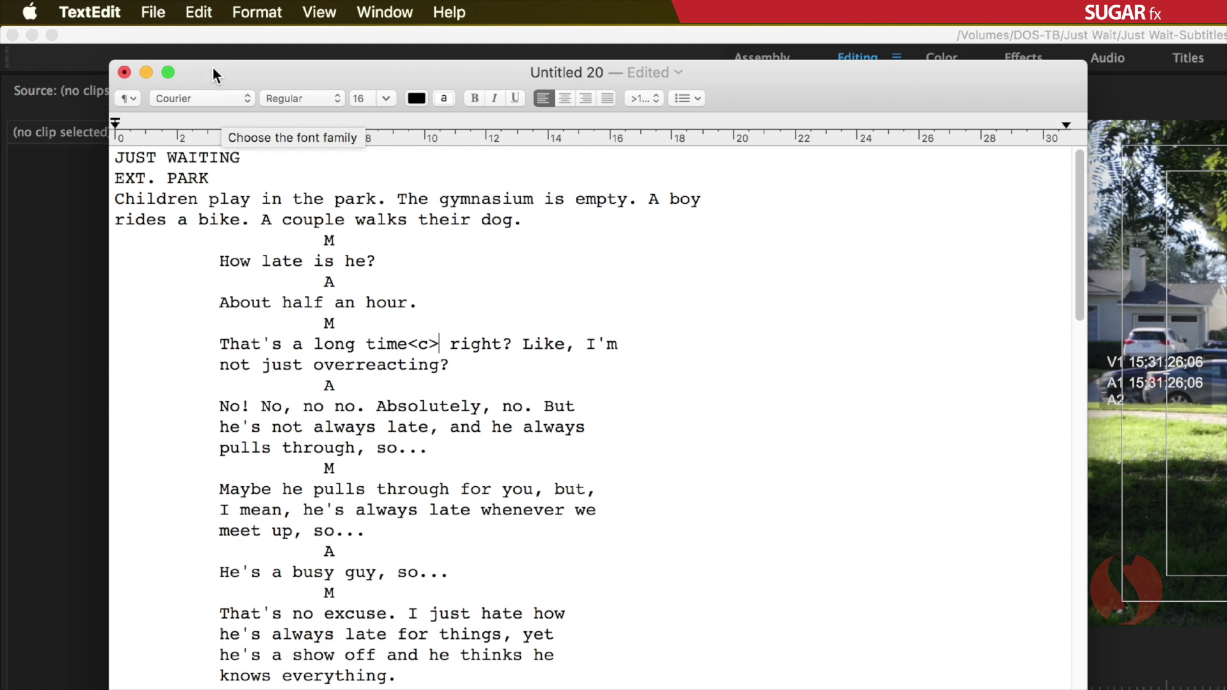
Use Find and Replace to swap every ',' in the script for '<c>' (140 replacements)
{"action": "left_click", "coordinate": [199, 12]}
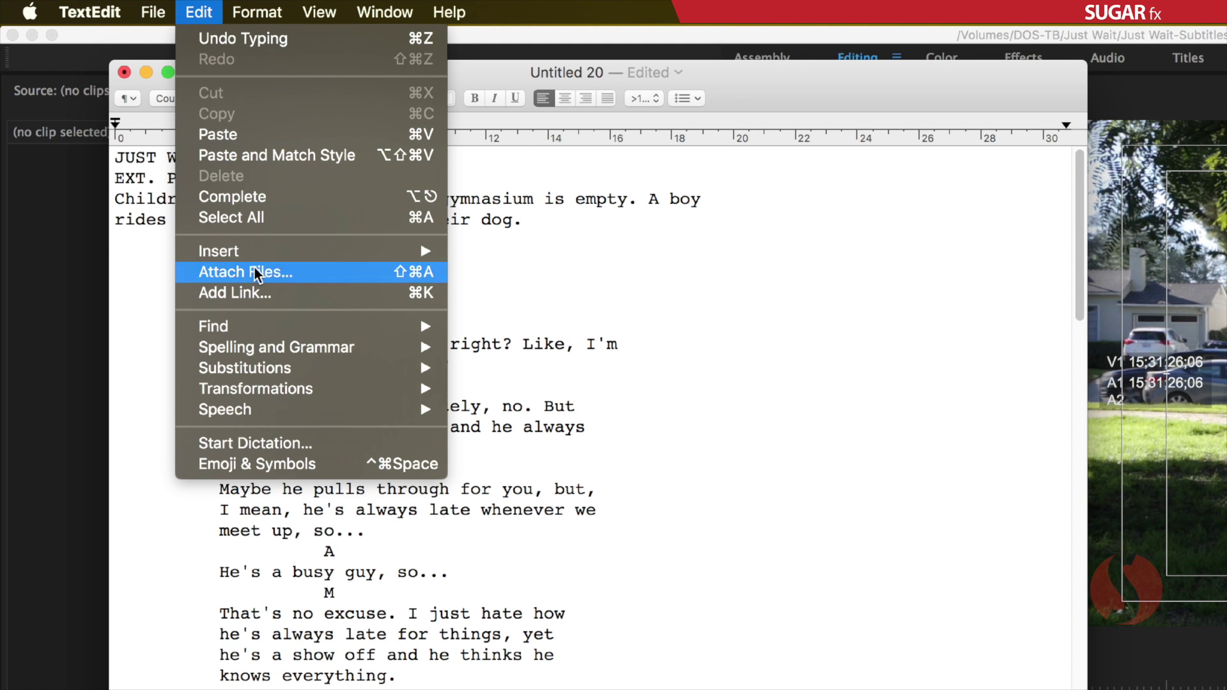
{"action": "mouse_move", "coordinate": [342, 326]}
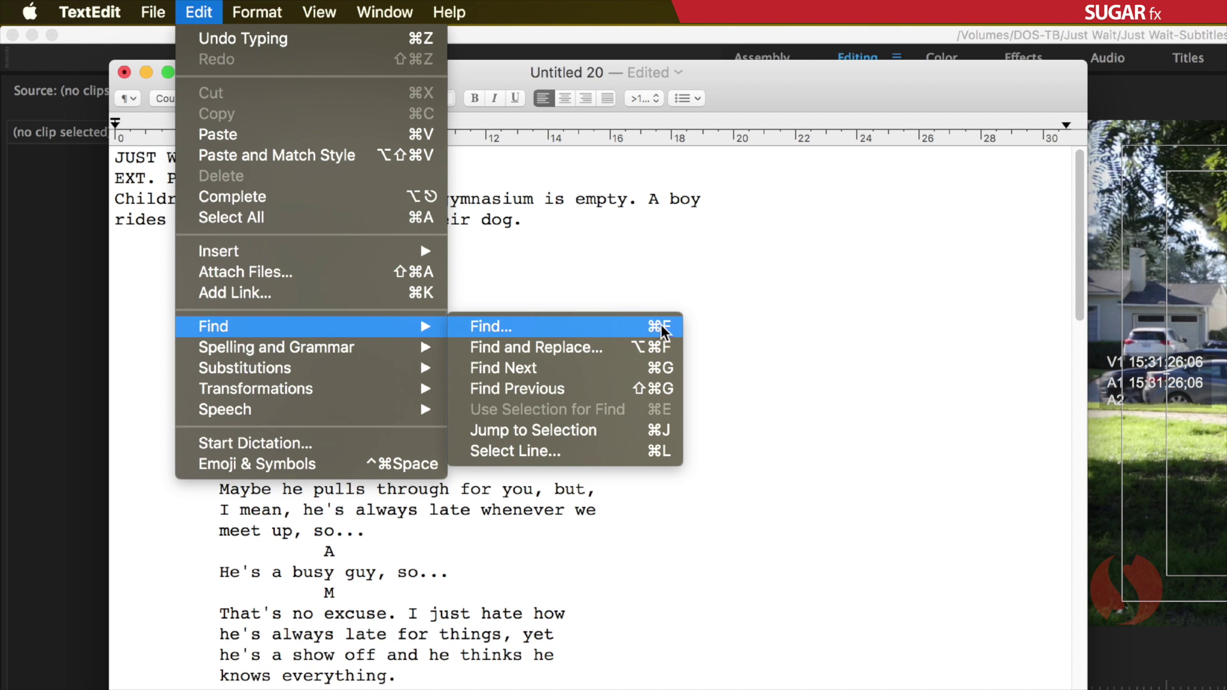
{"action": "left_click", "coordinate": [748, 315]}
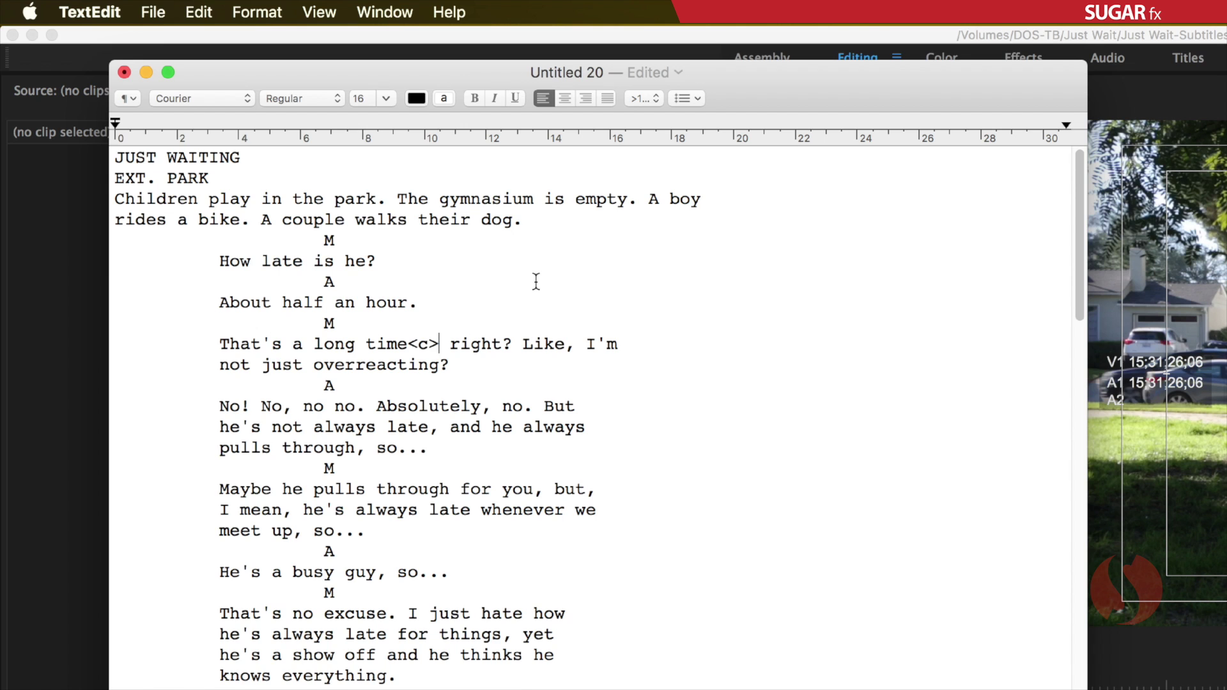
{"action": "key", "text": "super+f"}
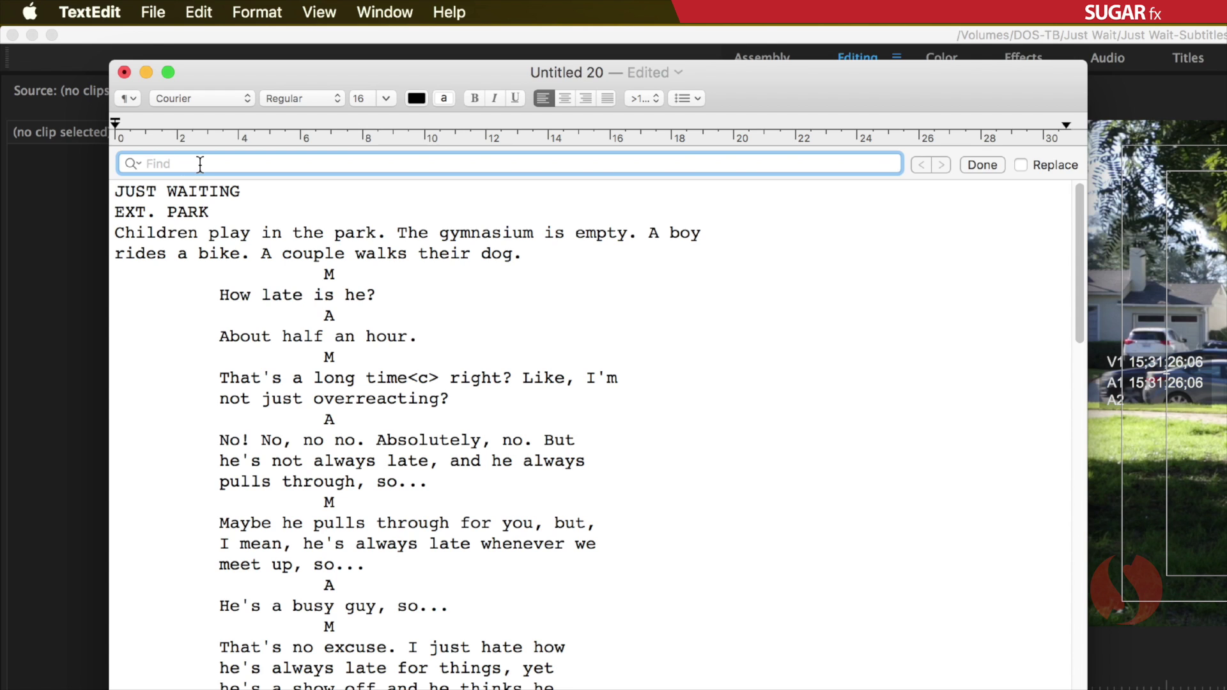
{"action": "left_click", "coordinate": [1021, 164]}
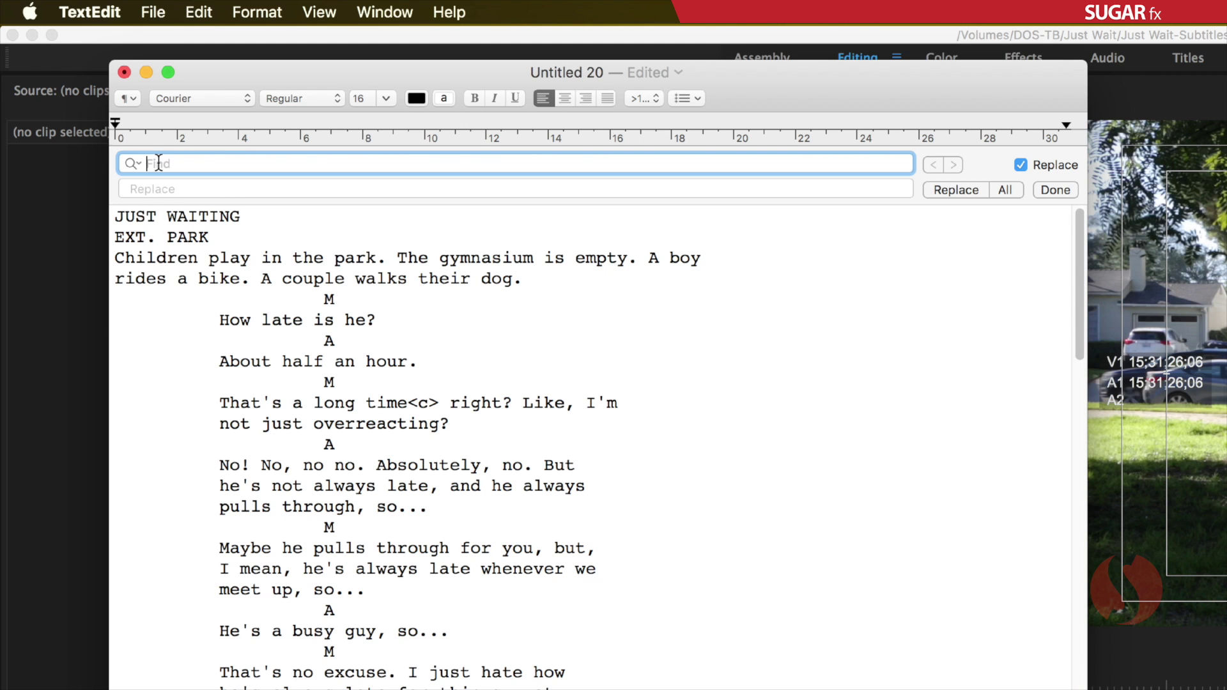
{"action": "type", "text": ","}
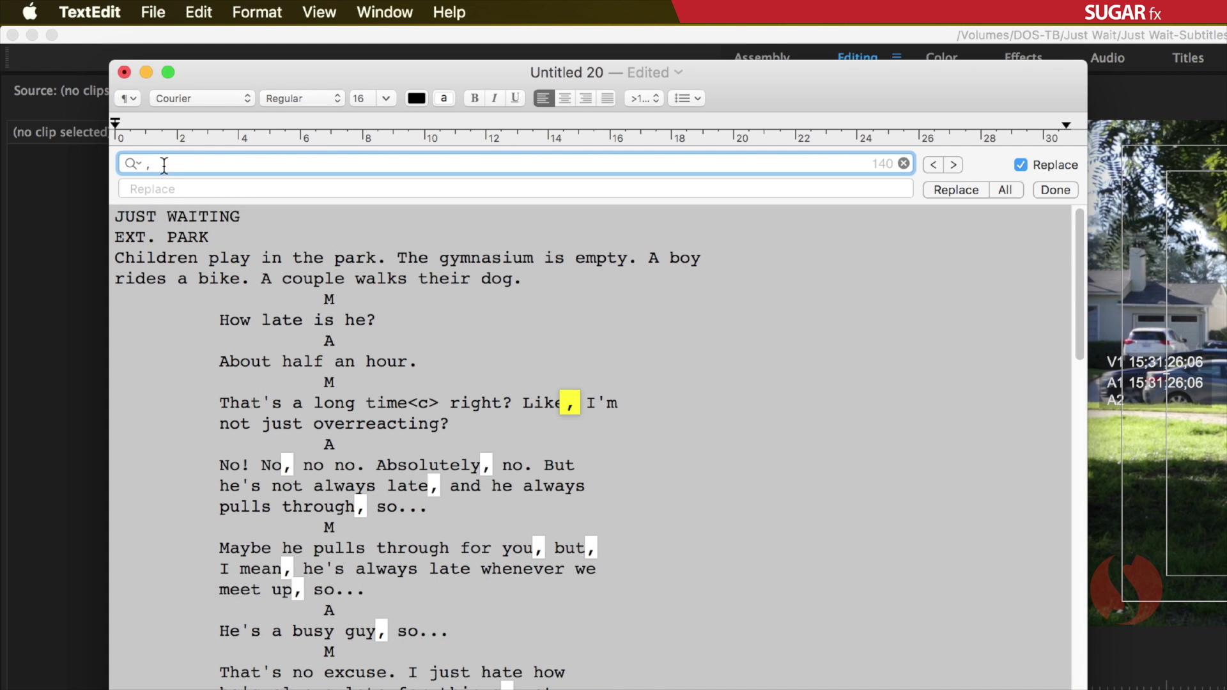
{"action": "left_click", "coordinate": [158, 188]}
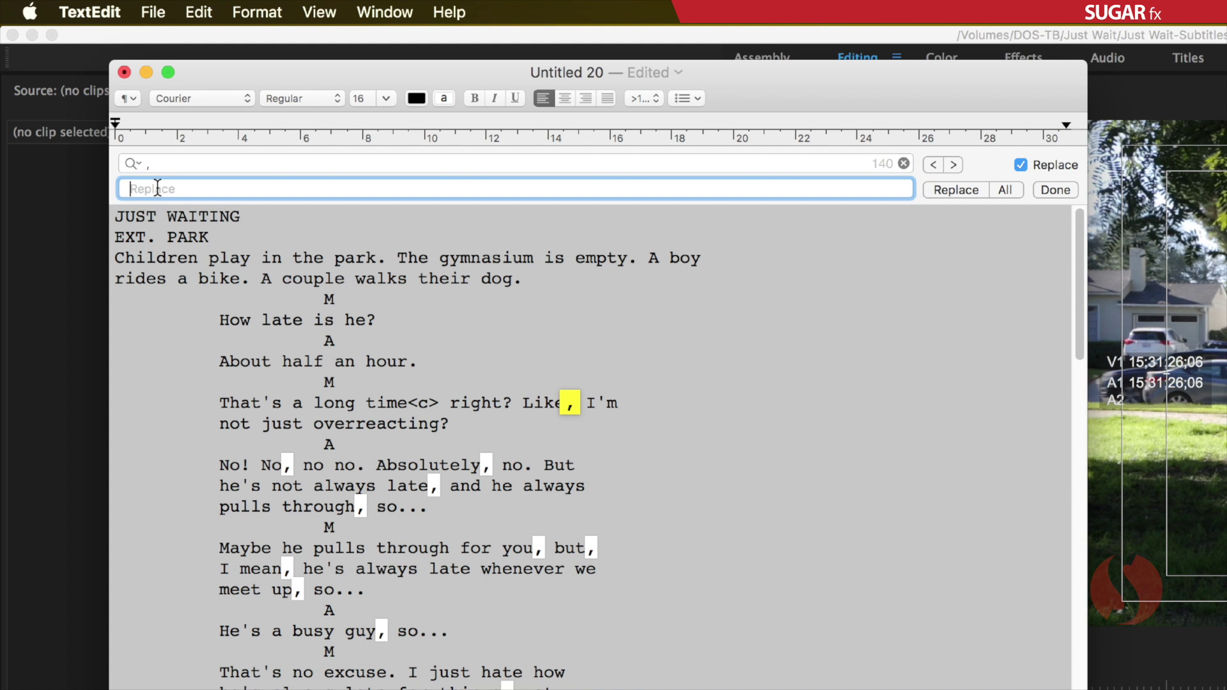
{"action": "type", "text": "<c>"}
{"action": "left_click", "coordinate": [1005, 190]}
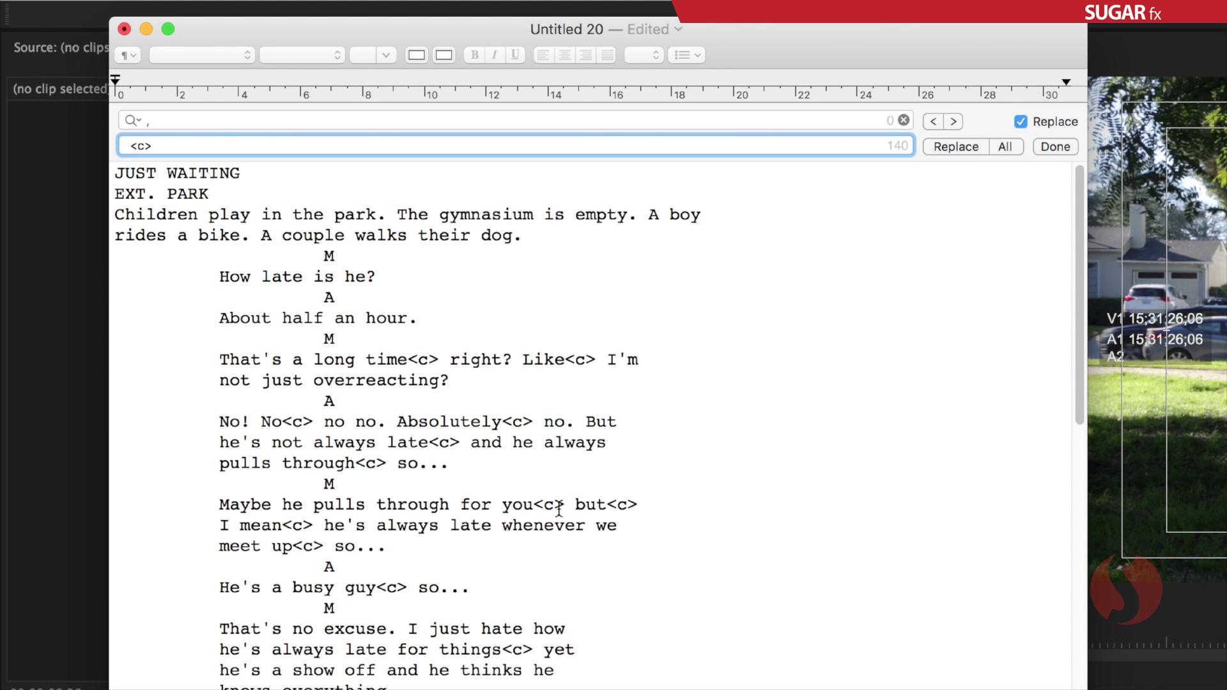
Remove the line break and indent after "I'm" so M's line is one line, then select it
{"action": "left_click_drag", "start_coordinate": [559, 510], "coordinate": [533, 509]}
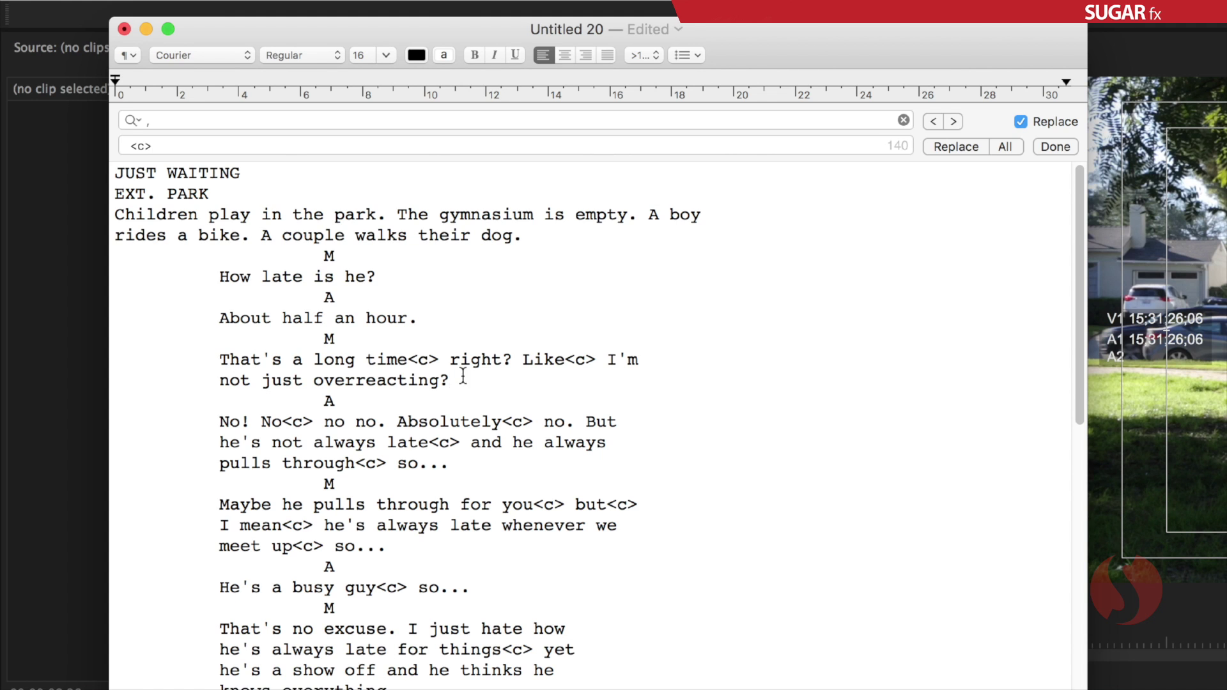
{"action": "left_click_drag", "start_coordinate": [474, 379], "coordinate": [223, 363]}
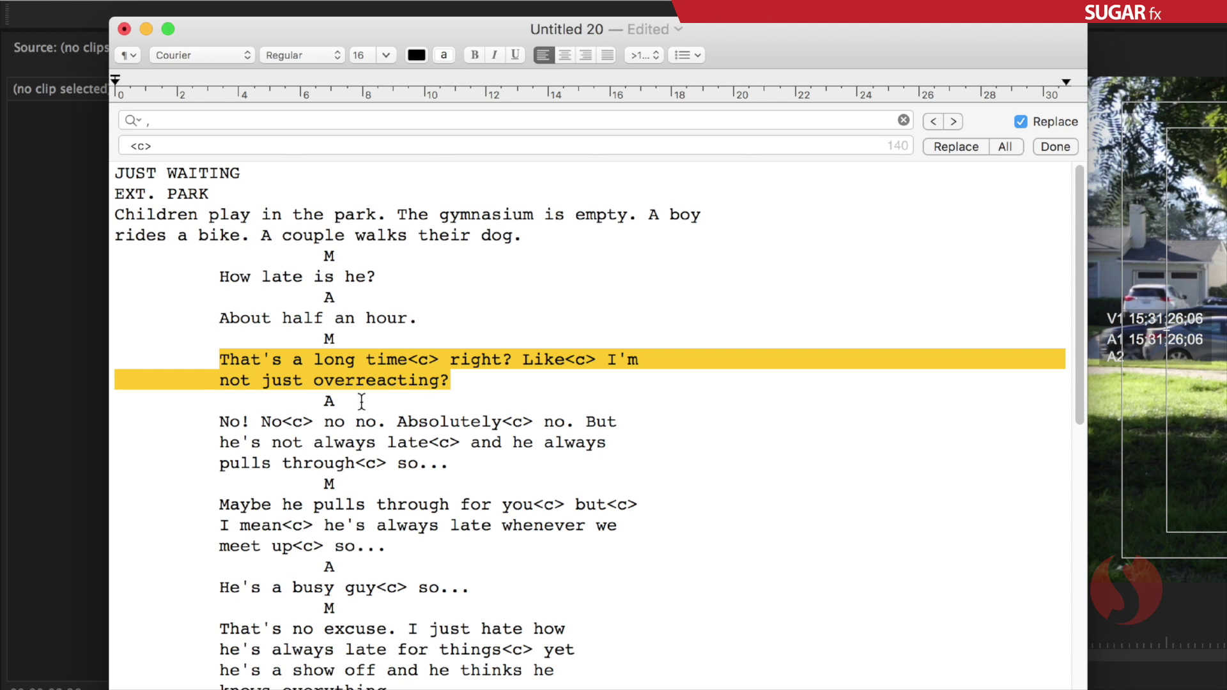
{"action": "left_click_drag", "start_coordinate": [218, 382], "coordinate": [99, 383]}
{"action": "left_click", "coordinate": [647, 364]}
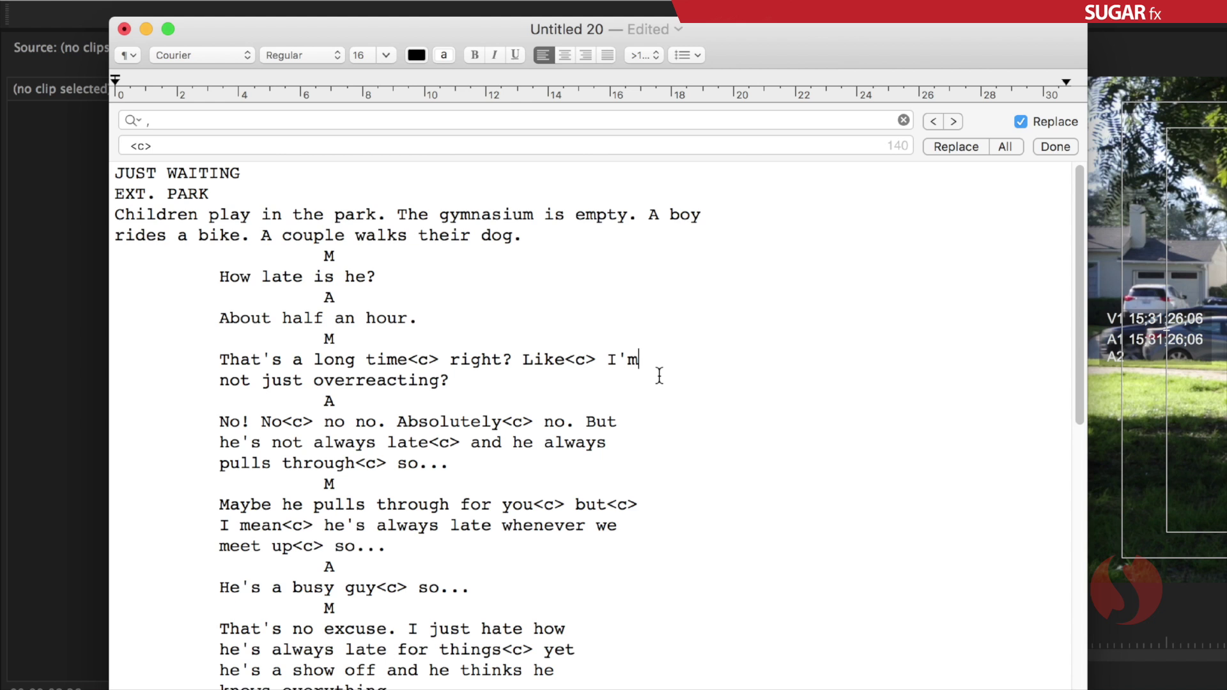
{"action": "left_click_drag", "start_coordinate": [648, 364], "coordinate": [218, 382]}
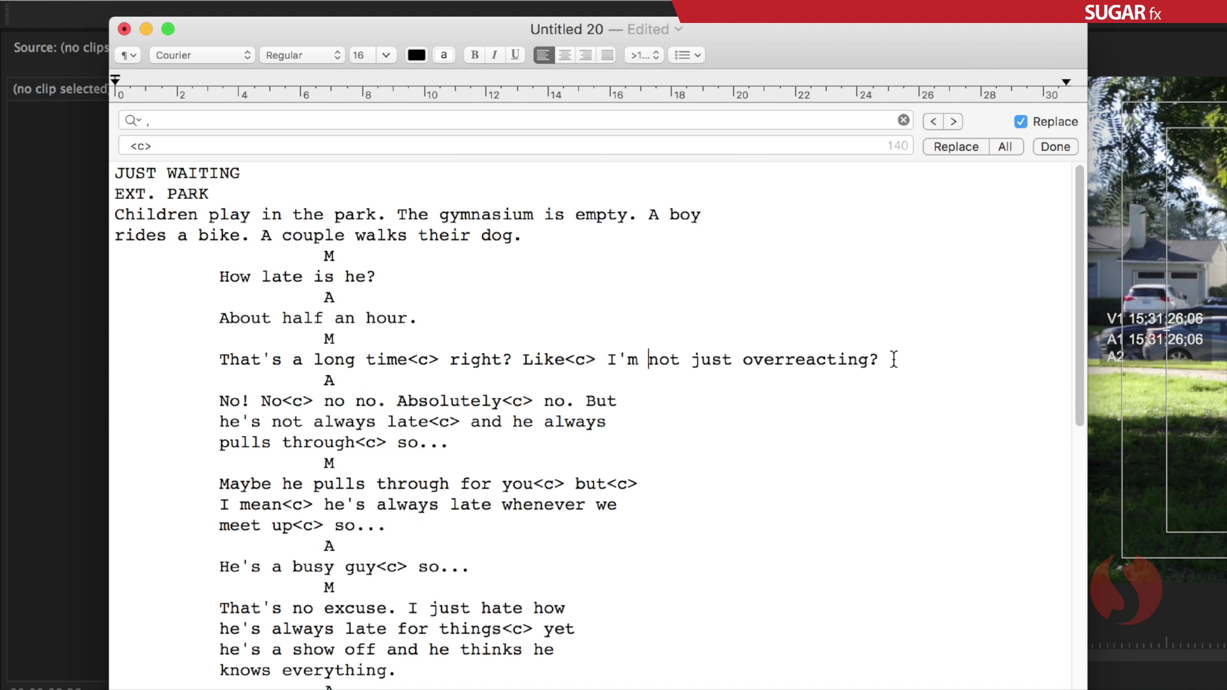
{"action": "left_click_drag", "start_coordinate": [881, 359], "coordinate": [217, 356]}
{"action": "key", "text": "super+c"}
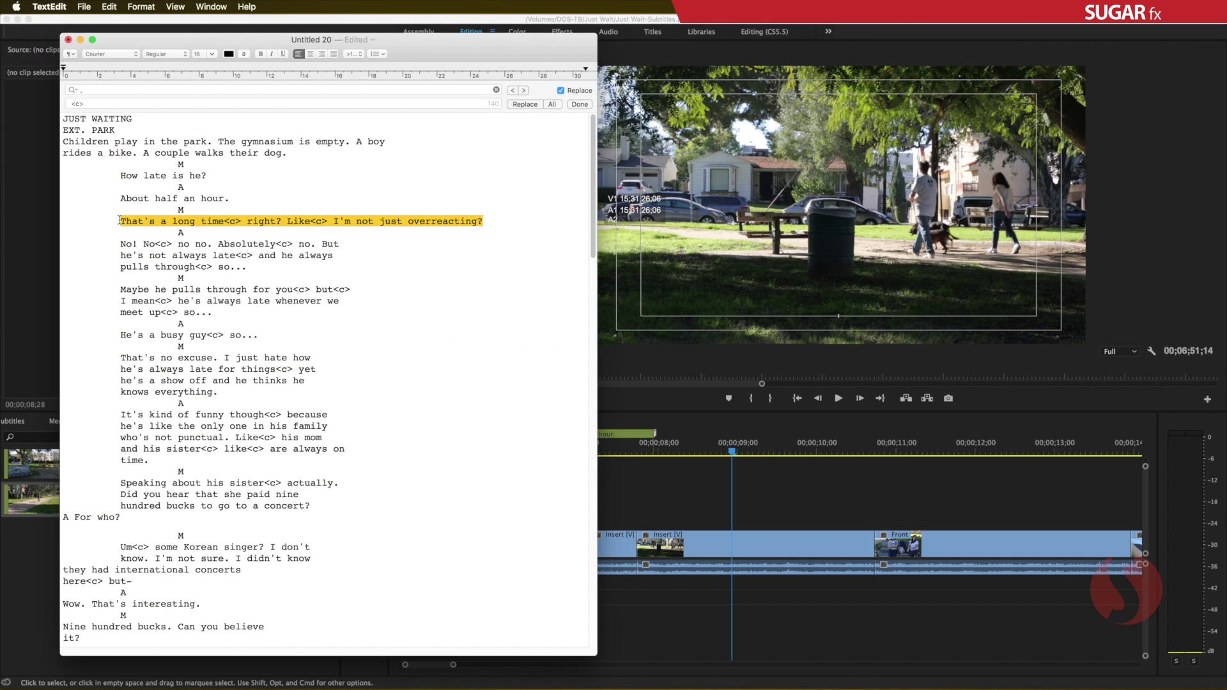
Add a marker at 00;00;09;07 in Premiere and paste M's 'That's a long time' line as its comment
{"action": "key", "text": "super+Tab"}
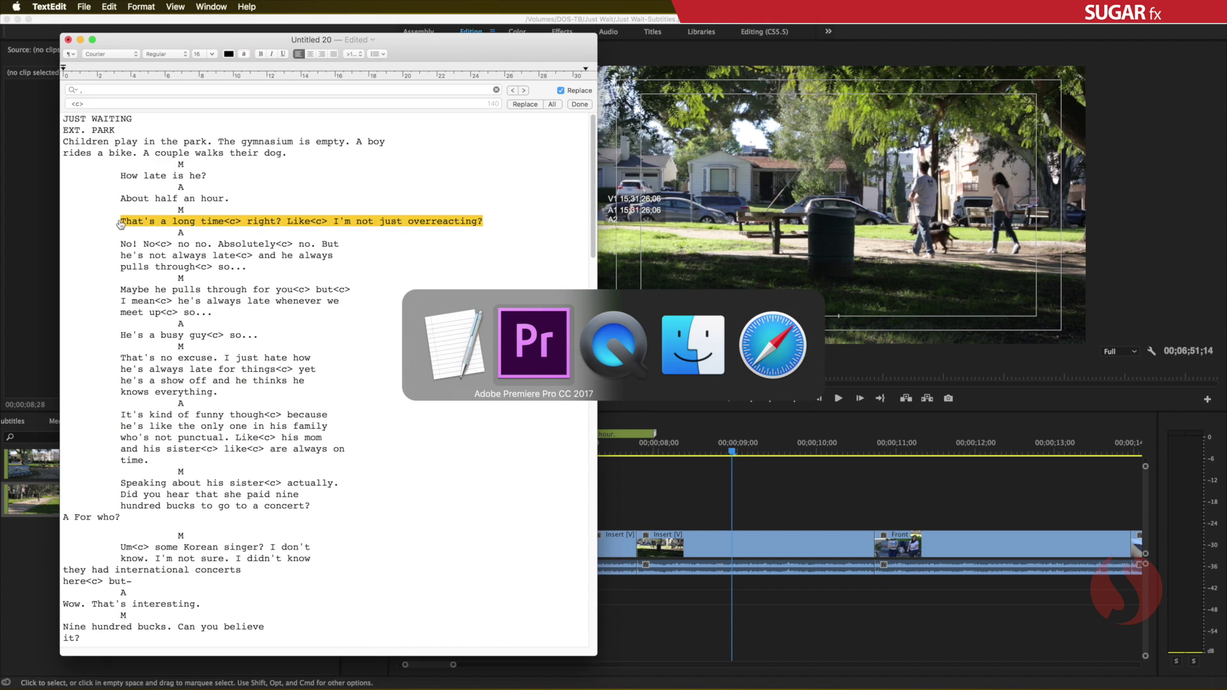
{"action": "left_click_drag", "start_coordinate": [732, 452], "coordinate": [756, 453]}
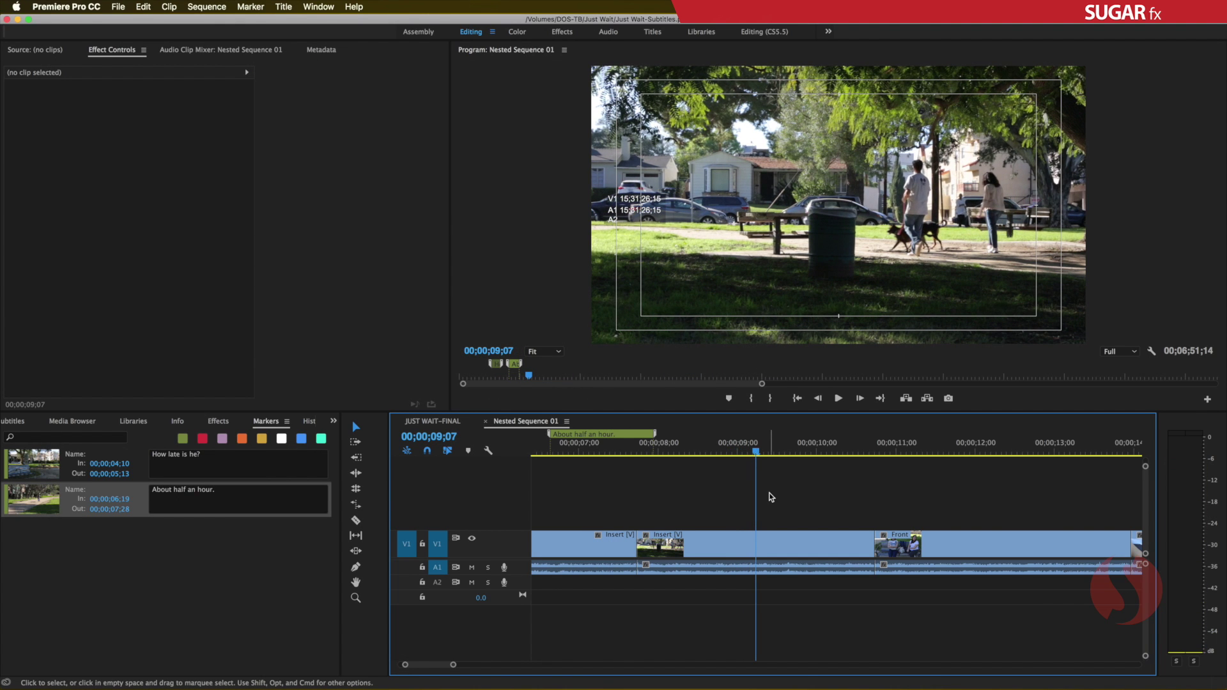
{"action": "key", "text": "m"}
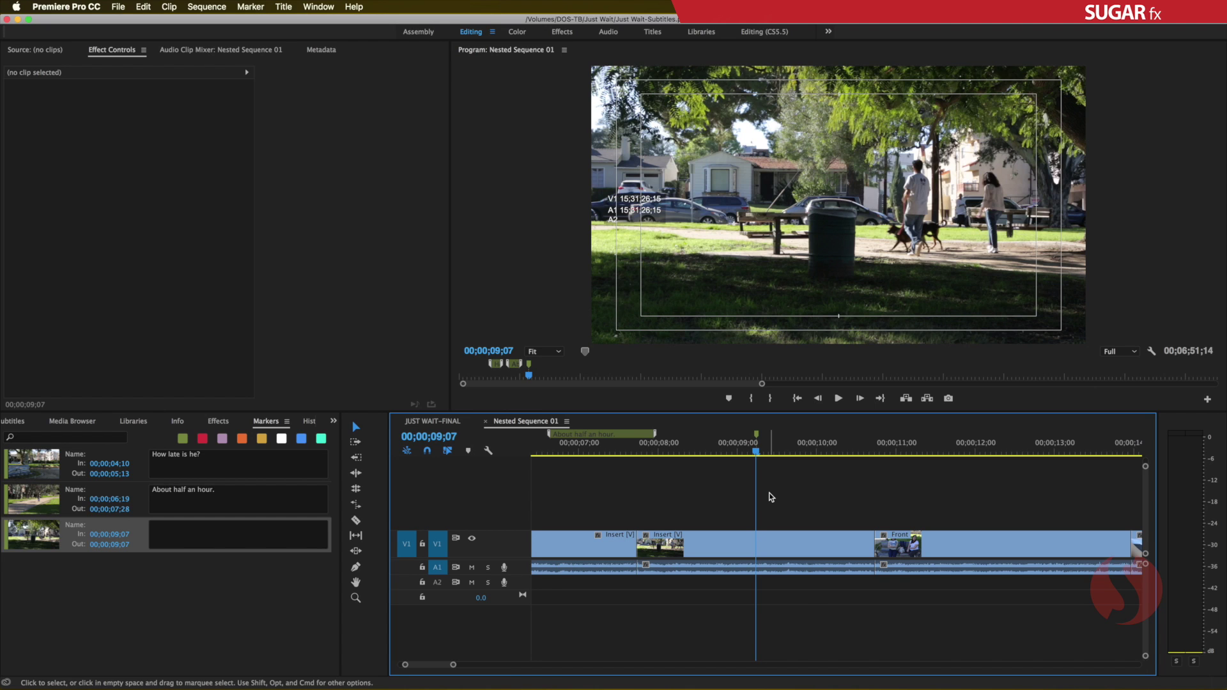
{"action": "left_click", "coordinate": [200, 534]}
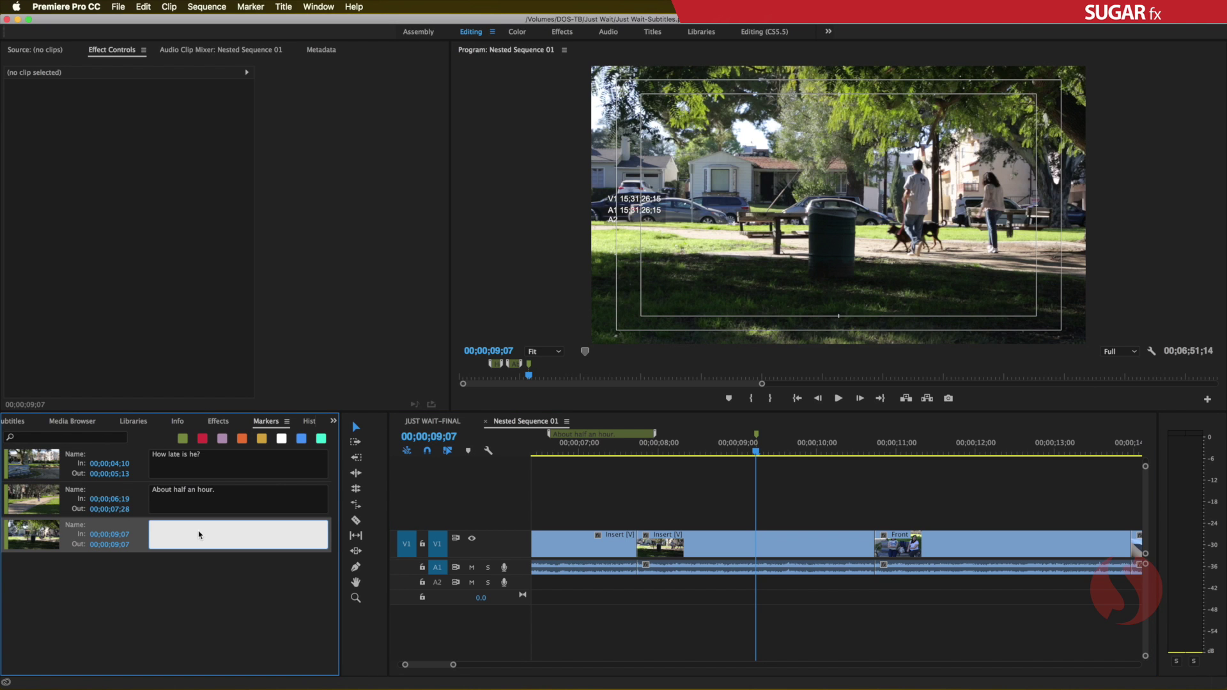
{"action": "key", "text": "super+v"}
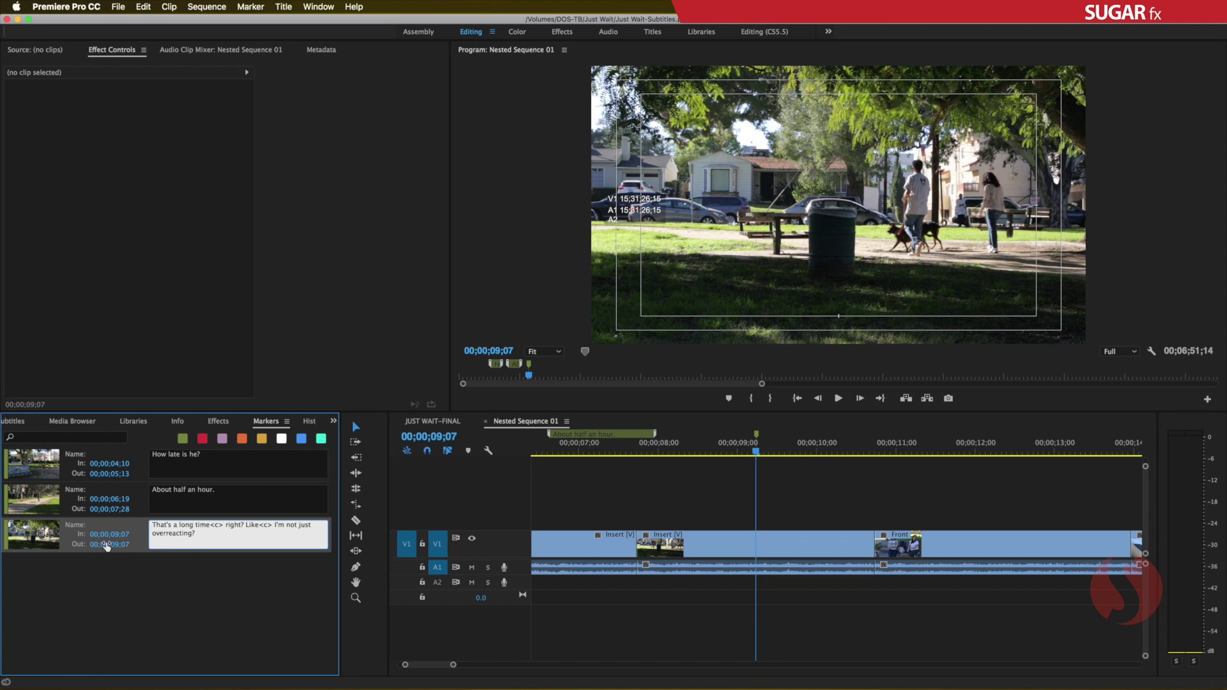
Stretch the marker's end to 00;00;12;00 and move the playhead to 00;00;13;10
{"action": "left_click_drag", "start_coordinate": [108, 545], "coordinate": [125, 544]}
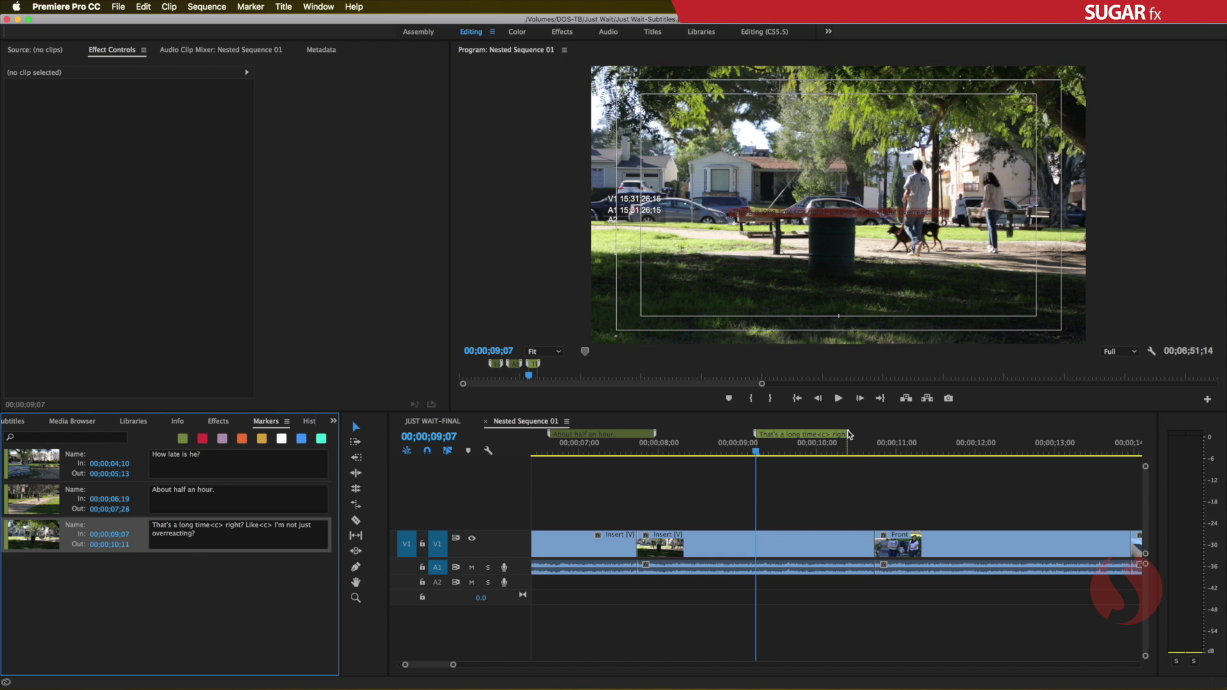
{"action": "mouse_move", "coordinate": [849, 434]}
{"action": "left_mouse_down"}
{"action": "mouse_move", "coordinate": [991, 443]}
{"action": "mouse_move", "coordinate": [977, 442]}
{"action": "left_mouse_up"}
{"action": "left_click", "coordinate": [975, 448]}
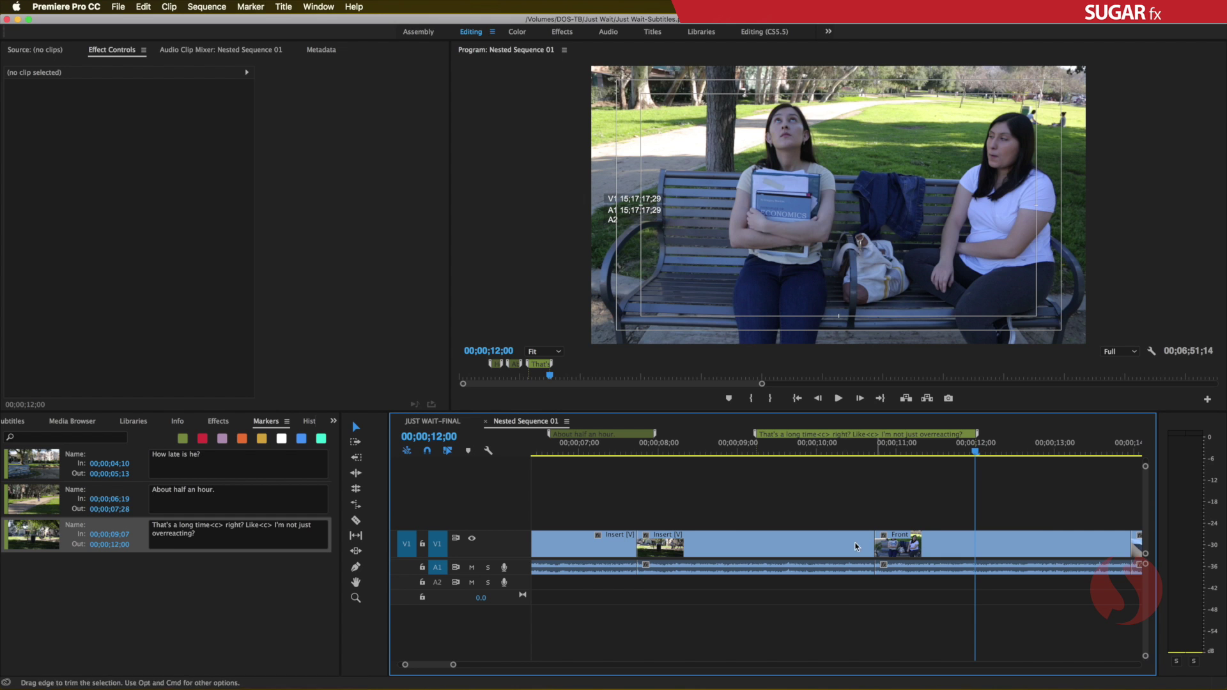
{"action": "scroll", "coordinate": [837, 562], "scroll_direction": "down", "scroll_amount": 5}
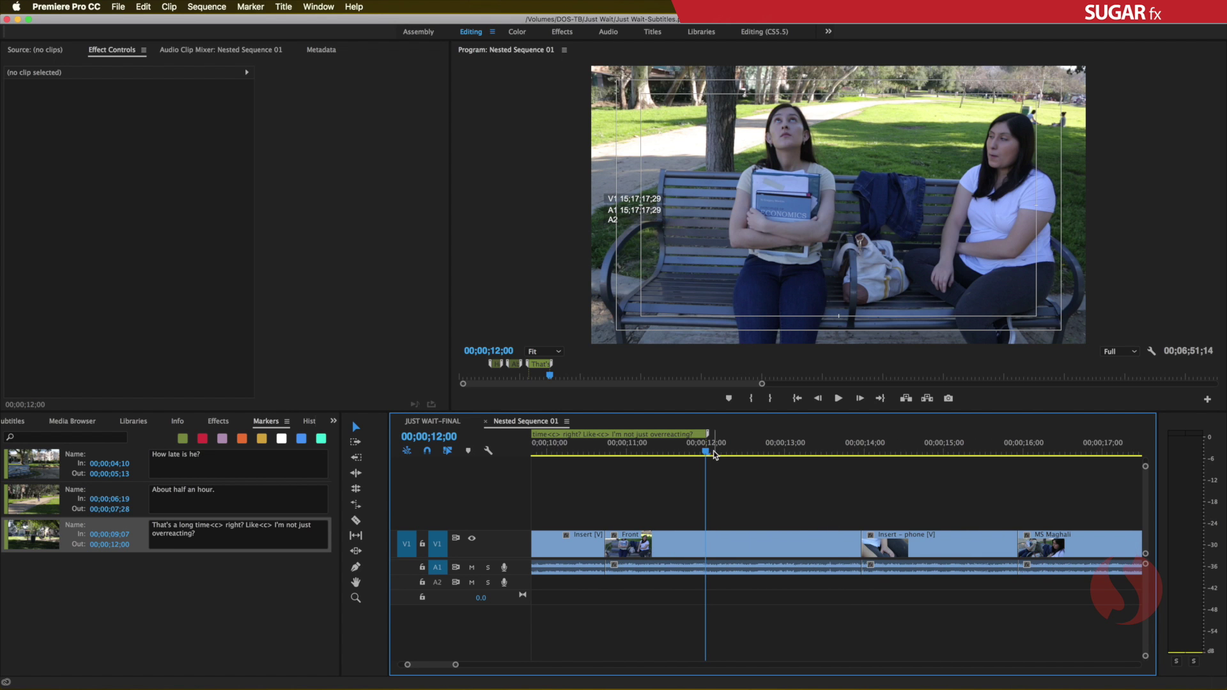
{"action": "left_click_drag", "start_coordinate": [706, 450], "coordinate": [812, 450]}
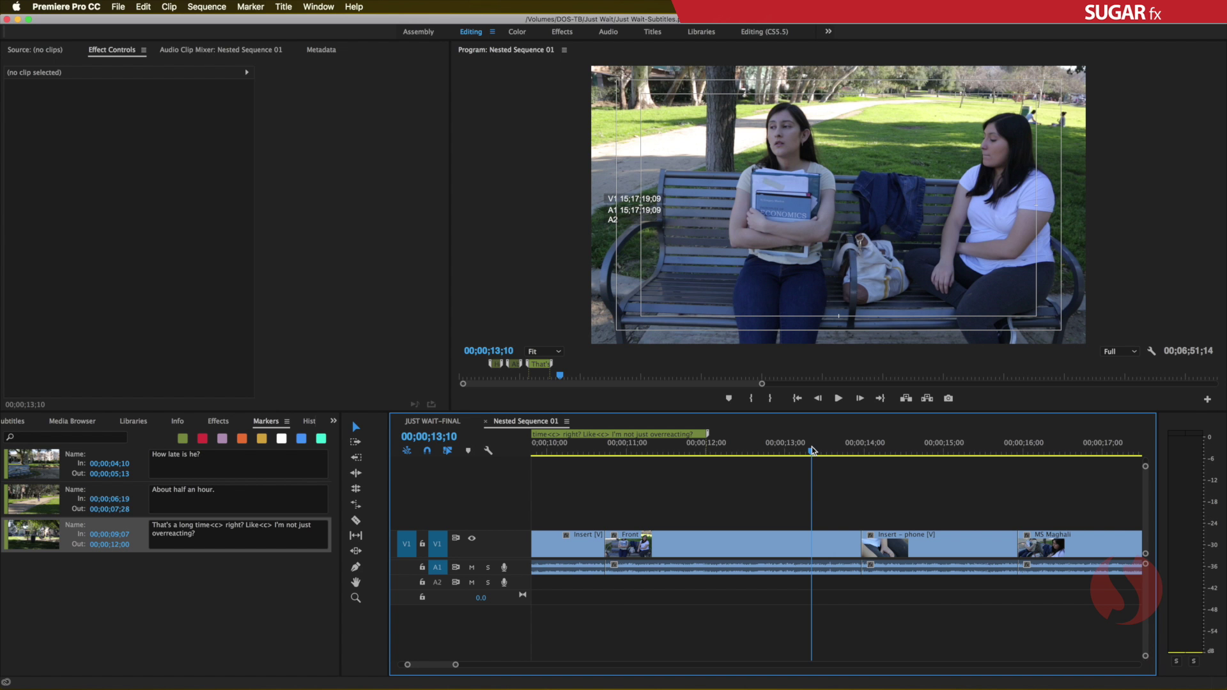
Select A's three-line reply beginning 'No! No<c> no no.' in the TextEdit script
{"action": "key", "text": "super+Tab"}
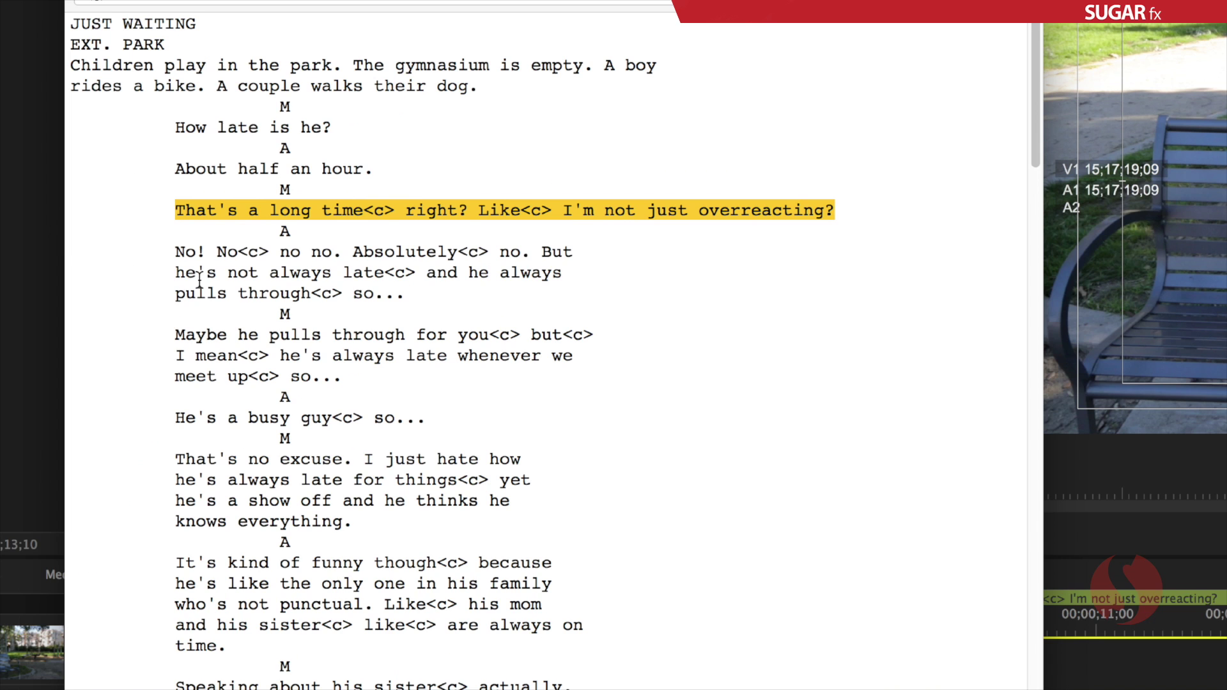
{"action": "left_click_drag", "start_coordinate": [181, 253], "coordinate": [421, 292]}
{"action": "key", "text": "super+c"}
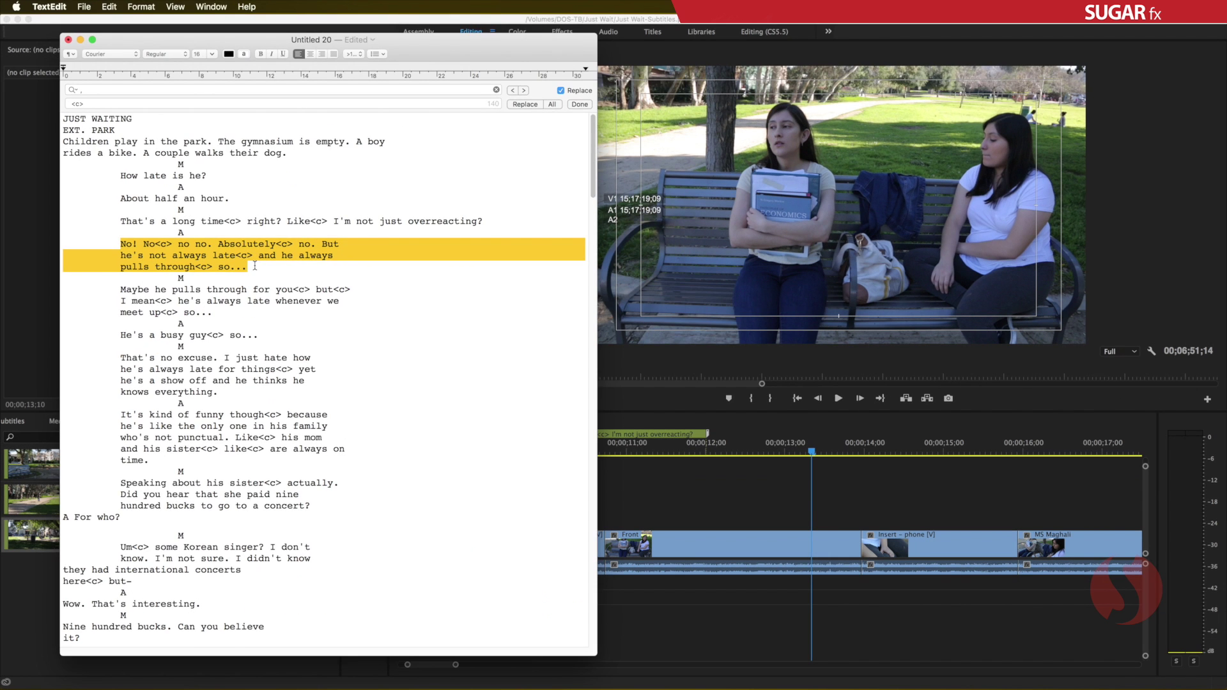
Add a marker at 00;00;13;11 and paste A's reply into its comment
{"action": "key", "text": "super+Tab"}
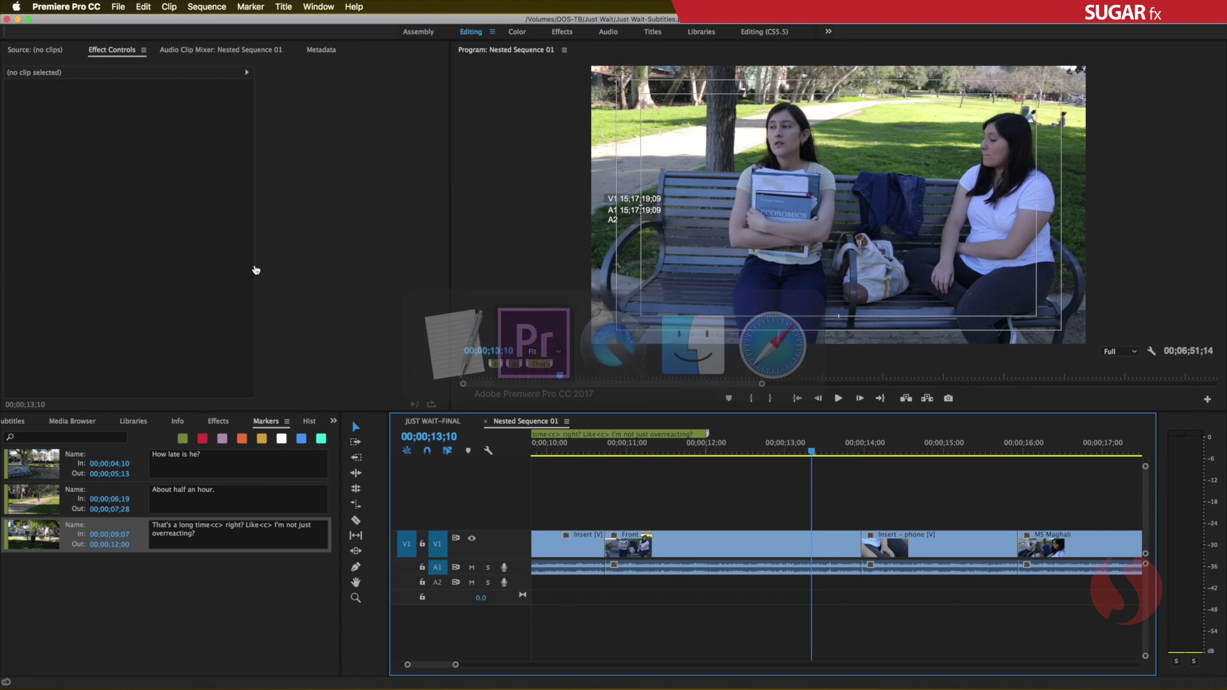
{"action": "left_click", "coordinate": [815, 453]}
{"action": "key", "text": "m"}
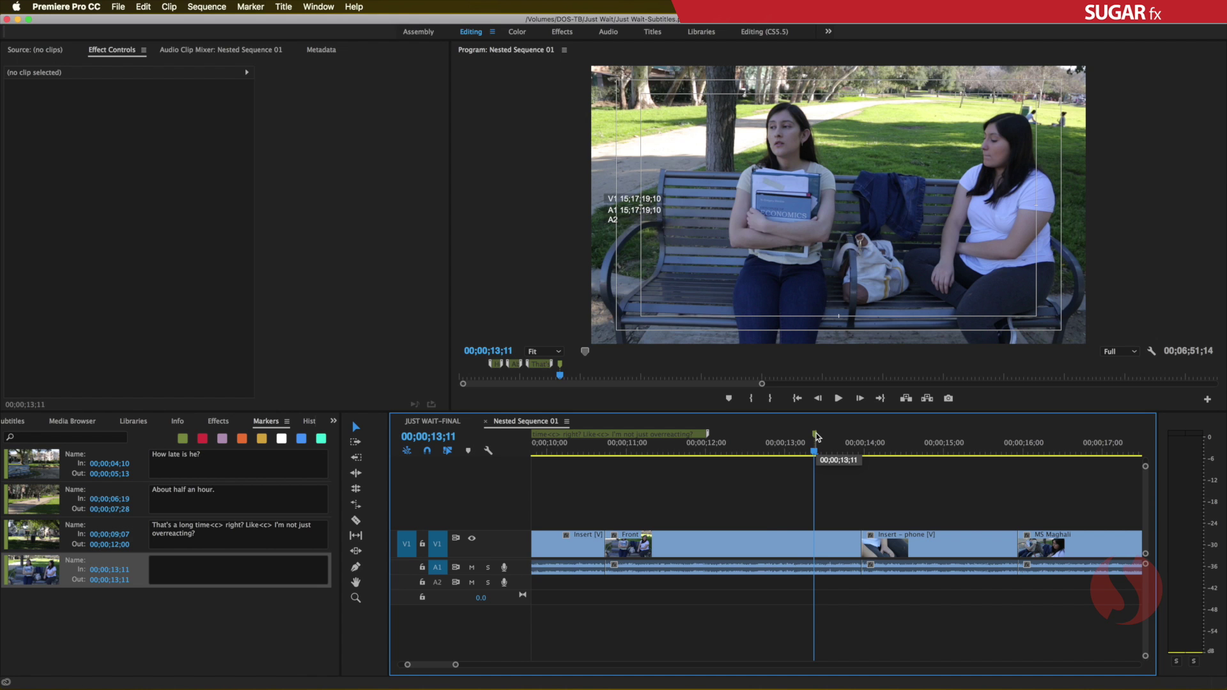
{"action": "double_click", "coordinate": [815, 434]}
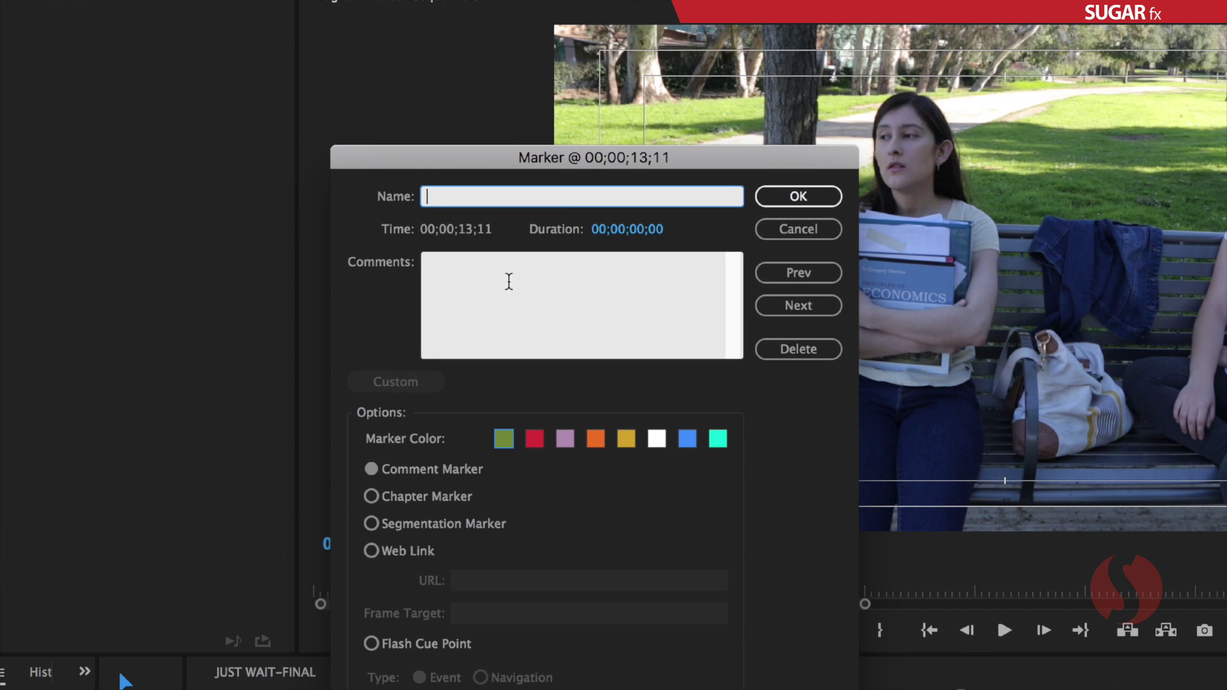
{"action": "left_click", "coordinate": [449, 265]}
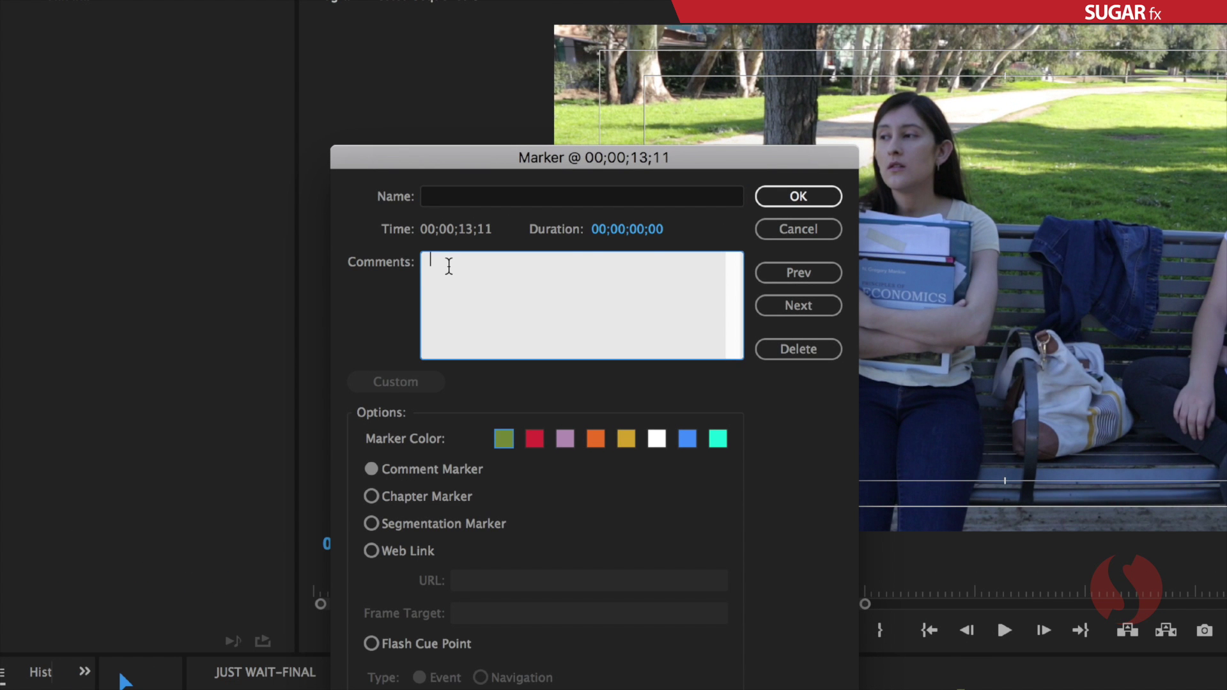
{"action": "key", "text": "super+v"}
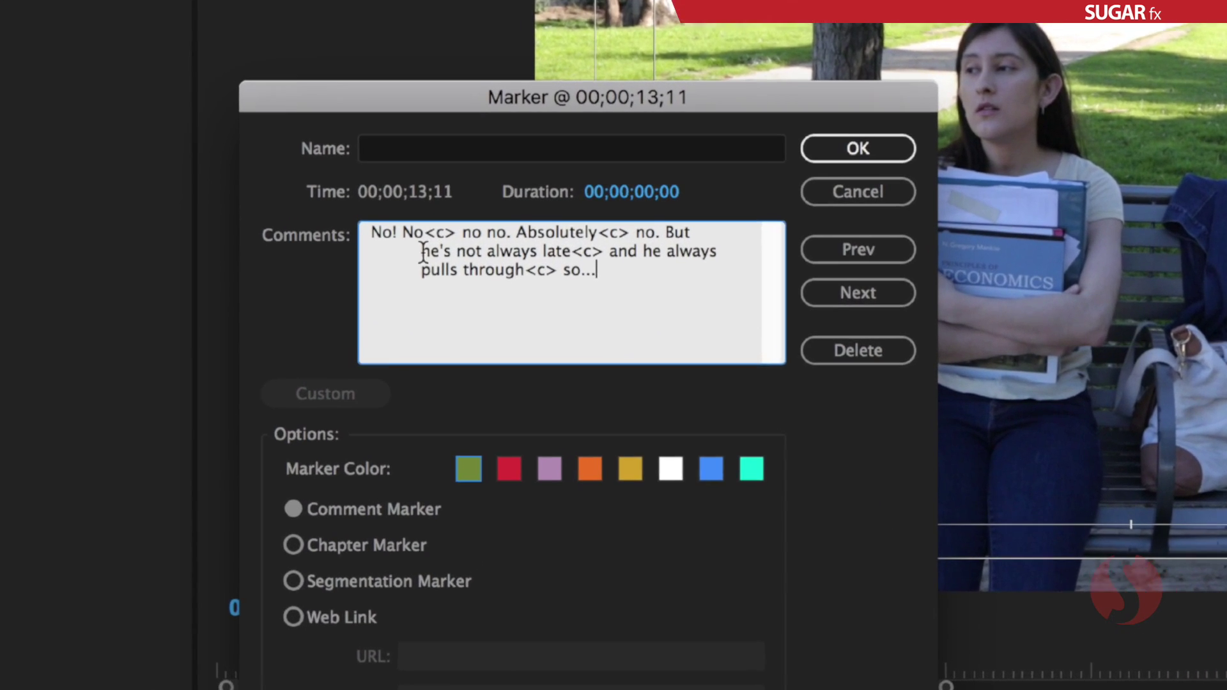
Delete the comment's stray indents and line breaks so the reply flows as one paragraph
{"action": "left_click_drag", "start_coordinate": [468, 274], "coordinate": [424, 275]}
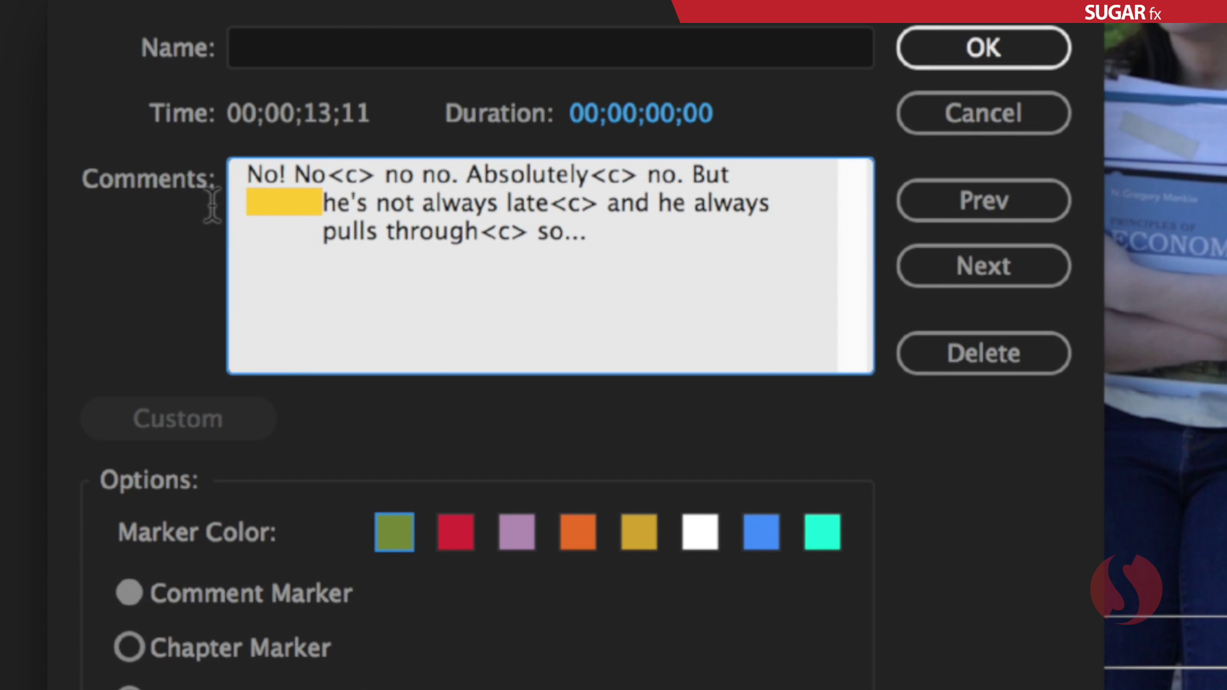
{"action": "key", "text": "BackSpace"}
{"action": "key", "text": "BackSpace"}
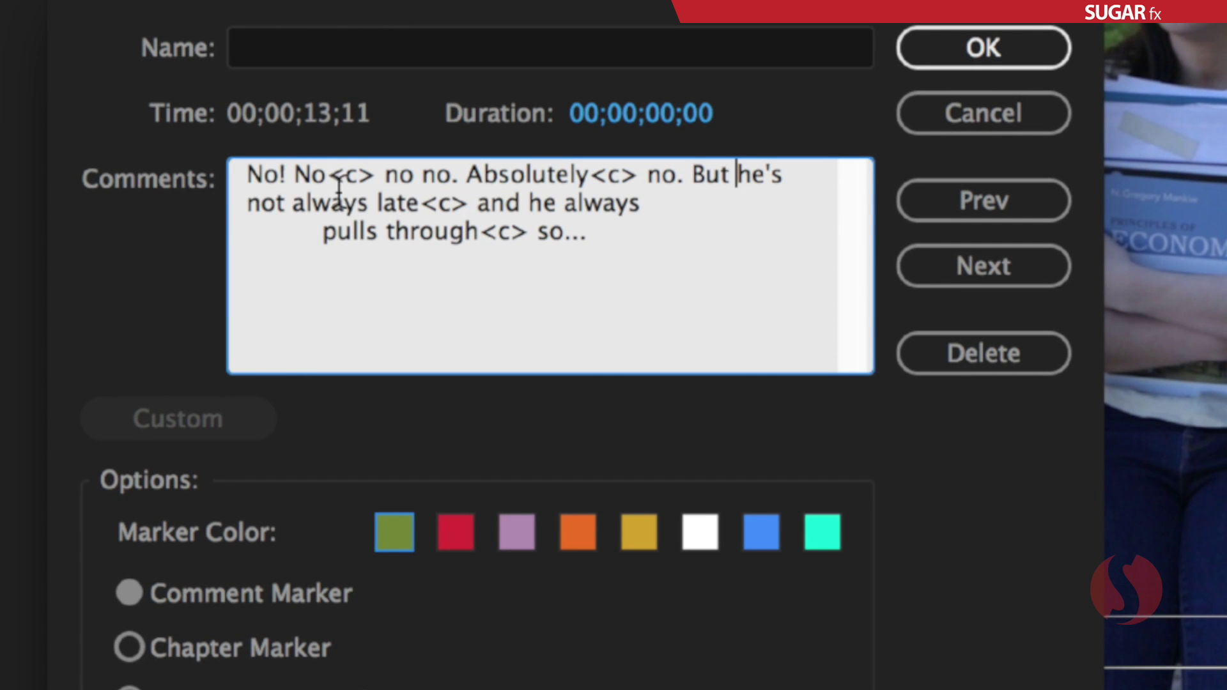
{"action": "left_click_drag", "start_coordinate": [322, 241], "coordinate": [660, 204]}
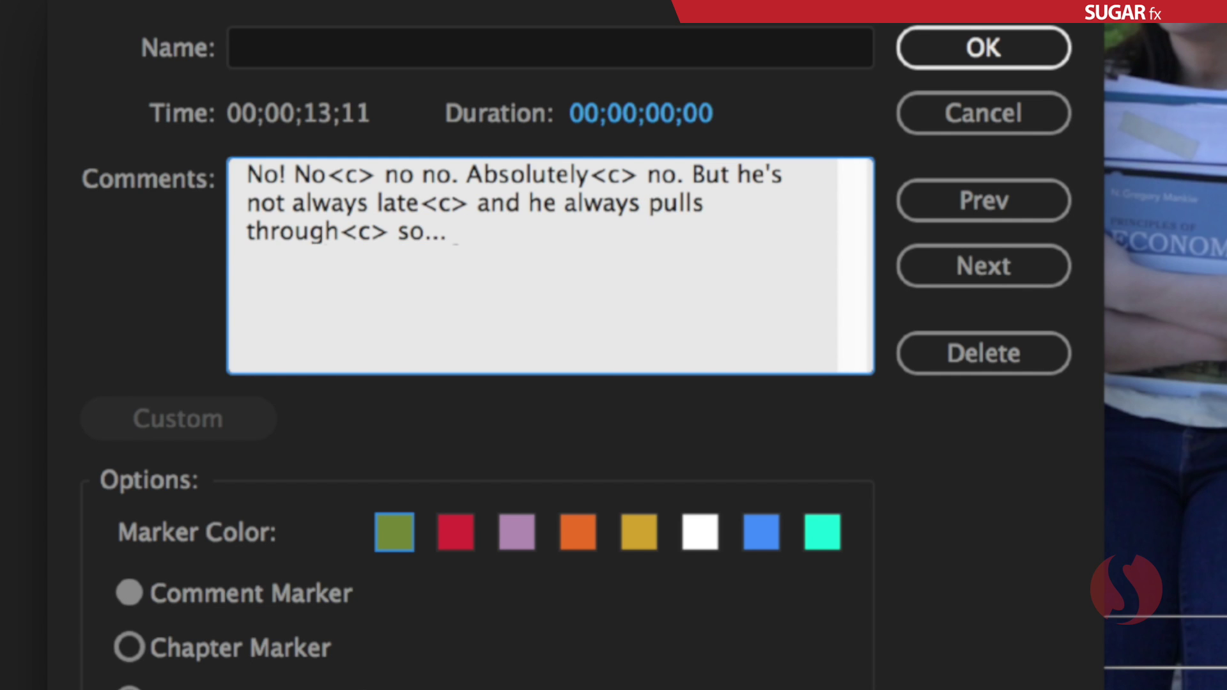
{"action": "key", "text": "super+a"}
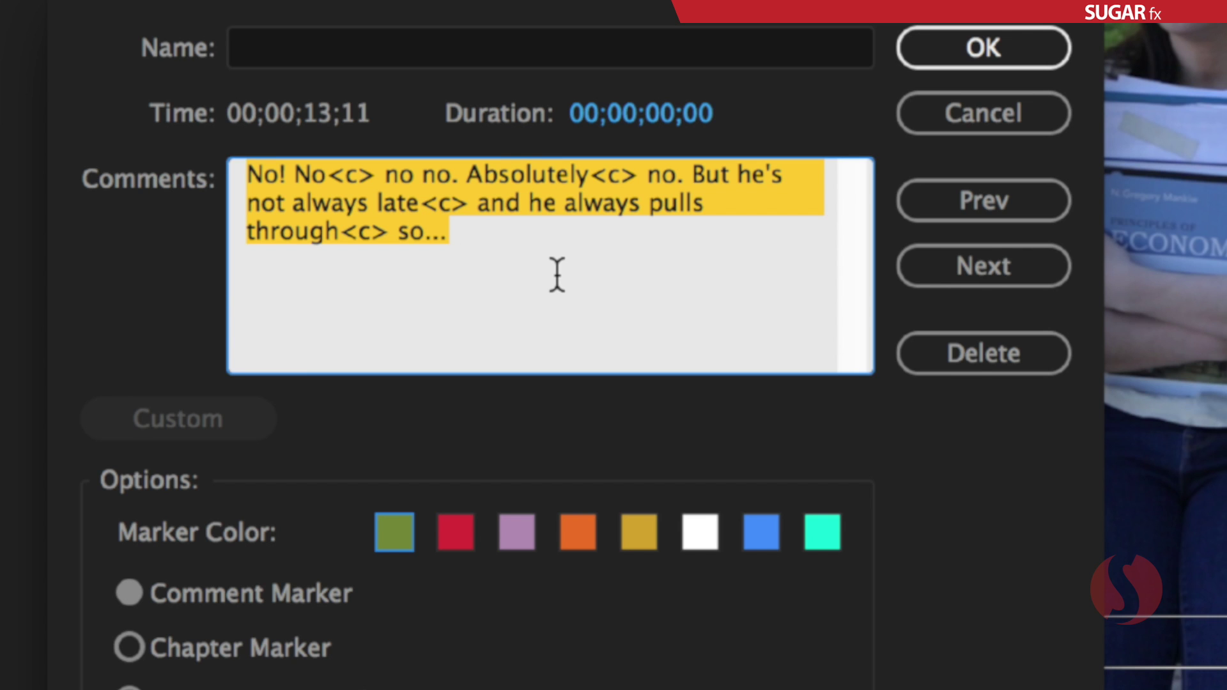
Replace the space after 'late<c>' in the marker comment with <R> and confirm the marker
{"action": "left_click", "coordinate": [471, 233]}
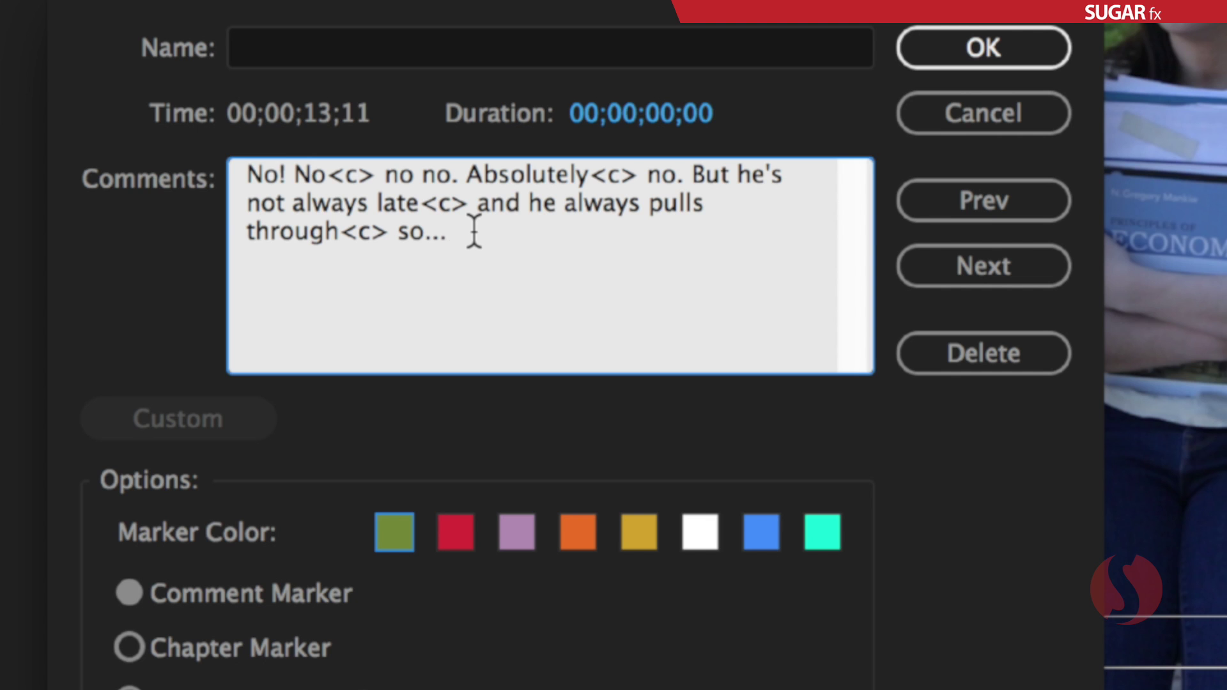
{"action": "double_click", "coordinate": [472, 204]}
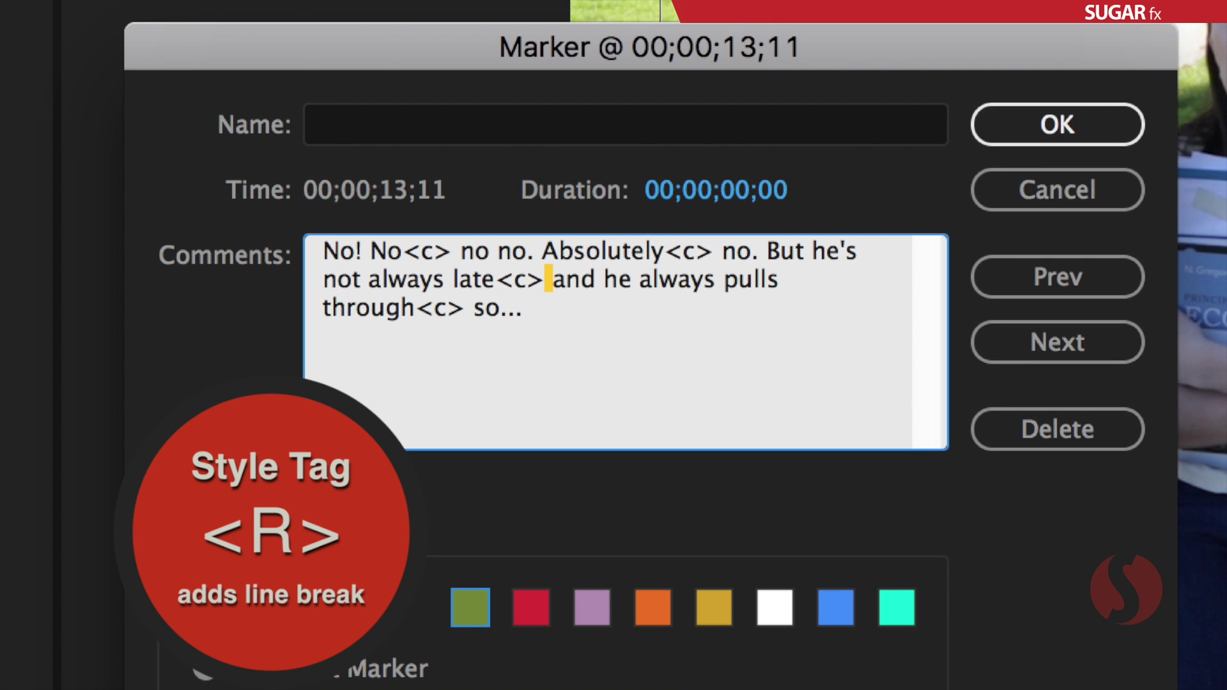
{"action": "type", "text": "<"}
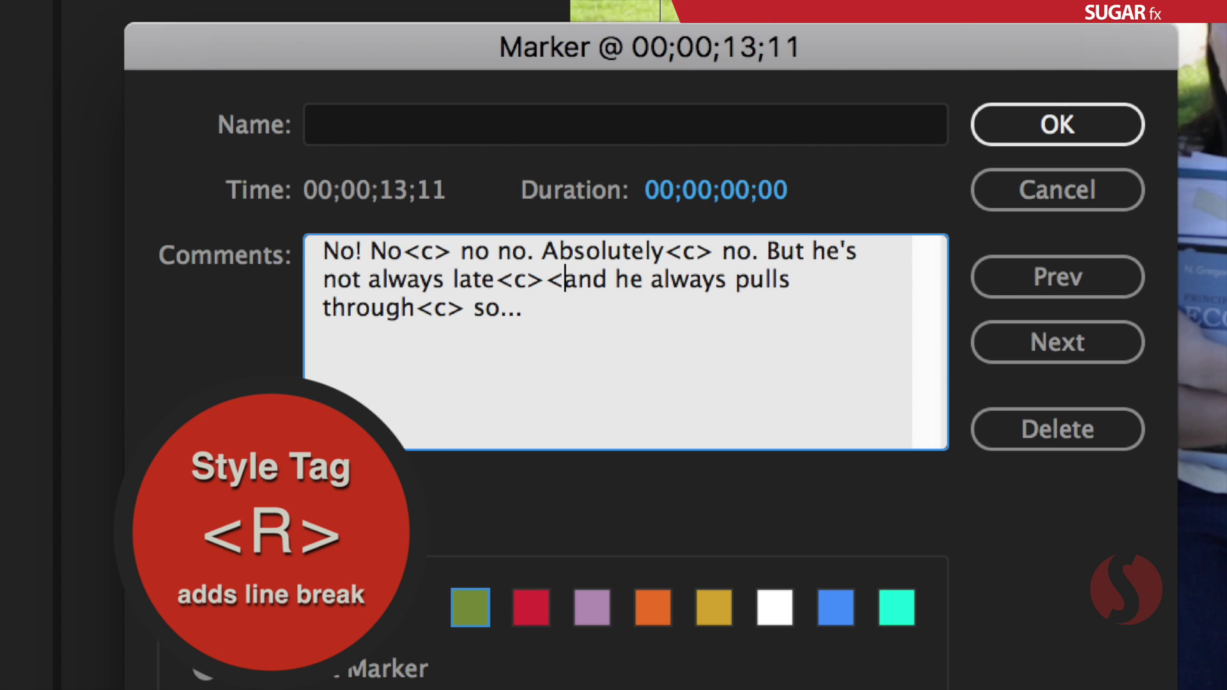
{"action": "type", "text": "R"}
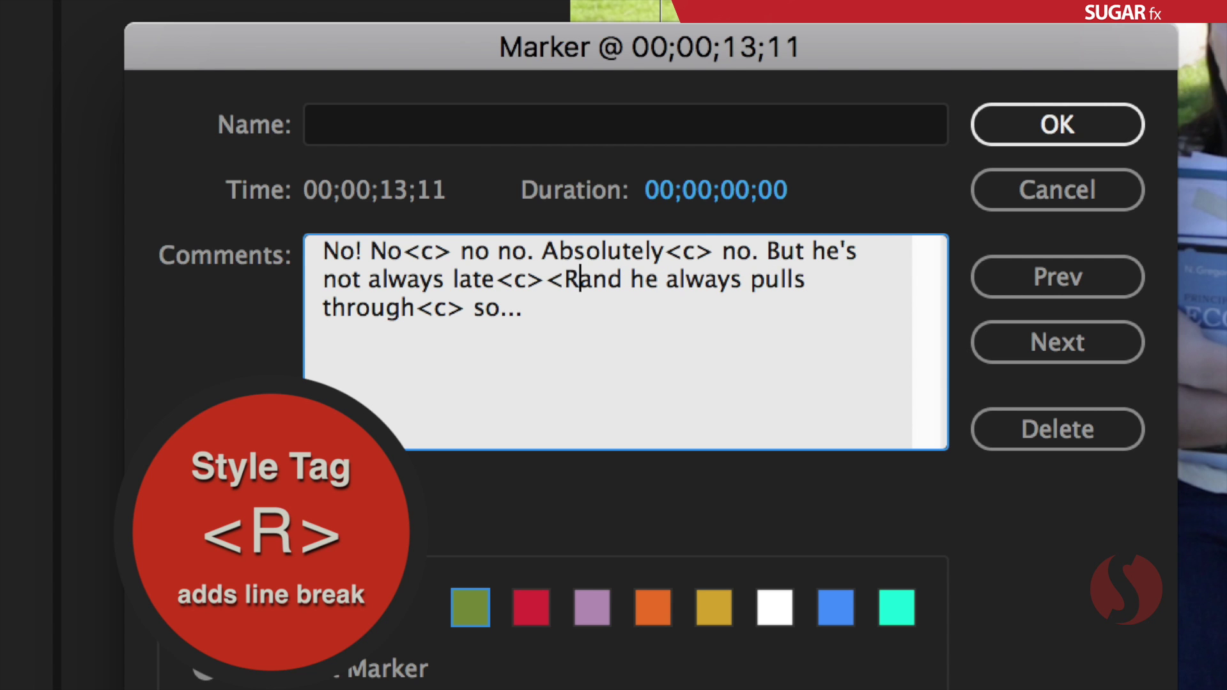
{"action": "type", "text": ">"}
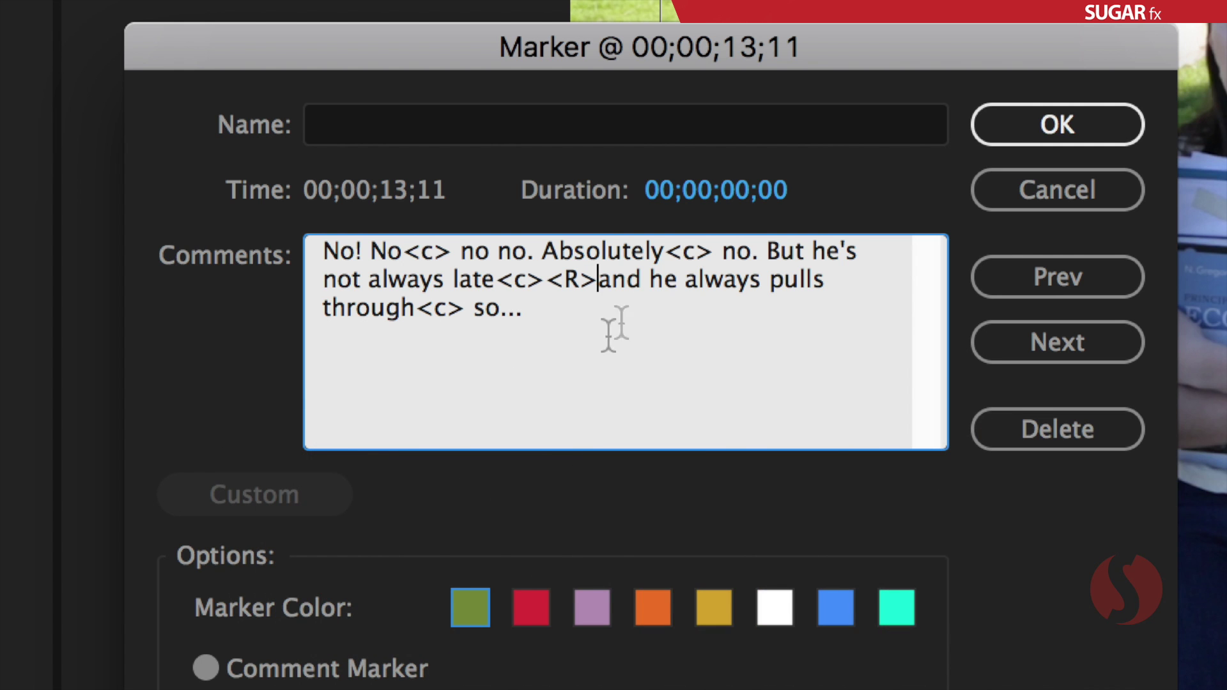
{"action": "left_click", "coordinate": [1046, 118]}
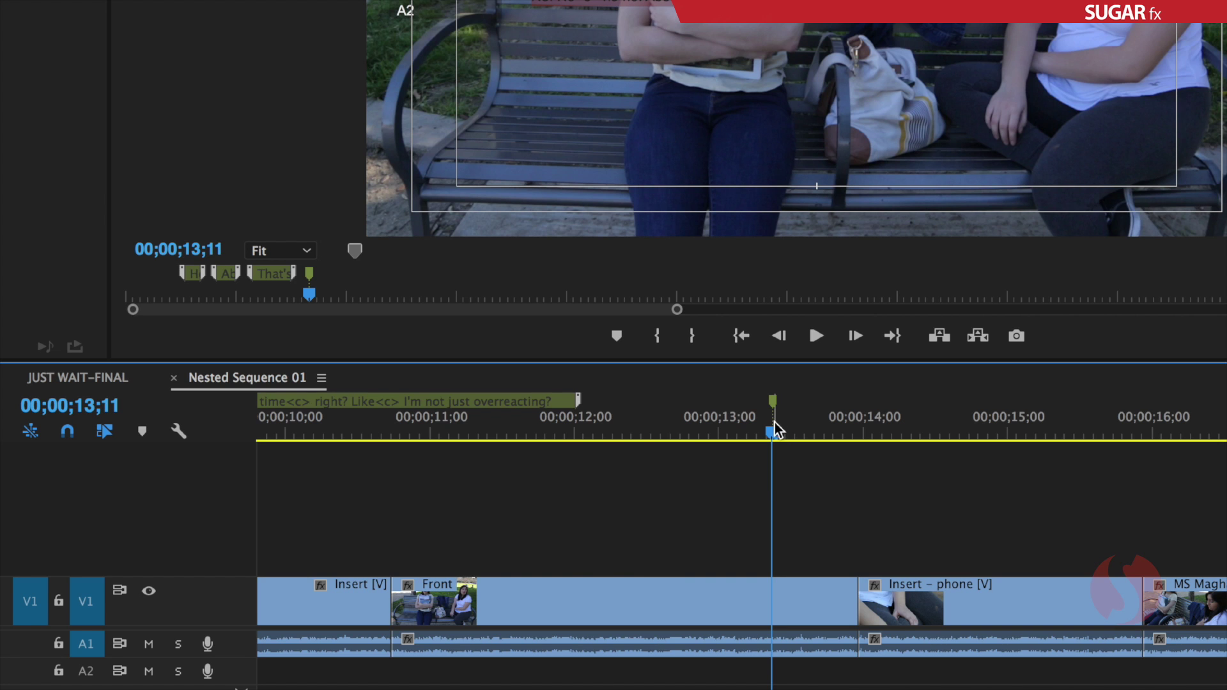
Turn the 'No! No<c> no no…' marker into a one-frame range marker
{"action": "mouse_move", "coordinate": [774, 404]}
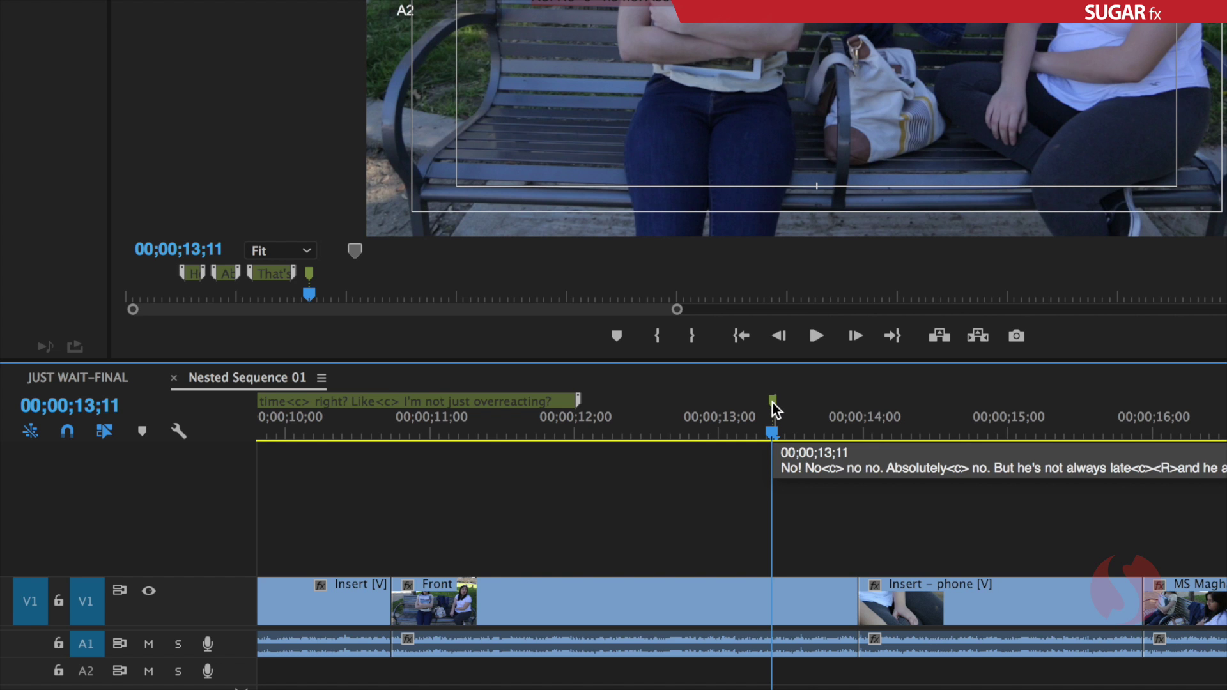
{"action": "key", "text": "Right"}
{"action": "mouse_move", "coordinate": [776, 408]}
{"action": "left_mouse_down"}
{"action": "mouse_move", "coordinate": [808, 397]}
{"action": "mouse_move", "coordinate": [777, 413]}
{"action": "left_mouse_up"}
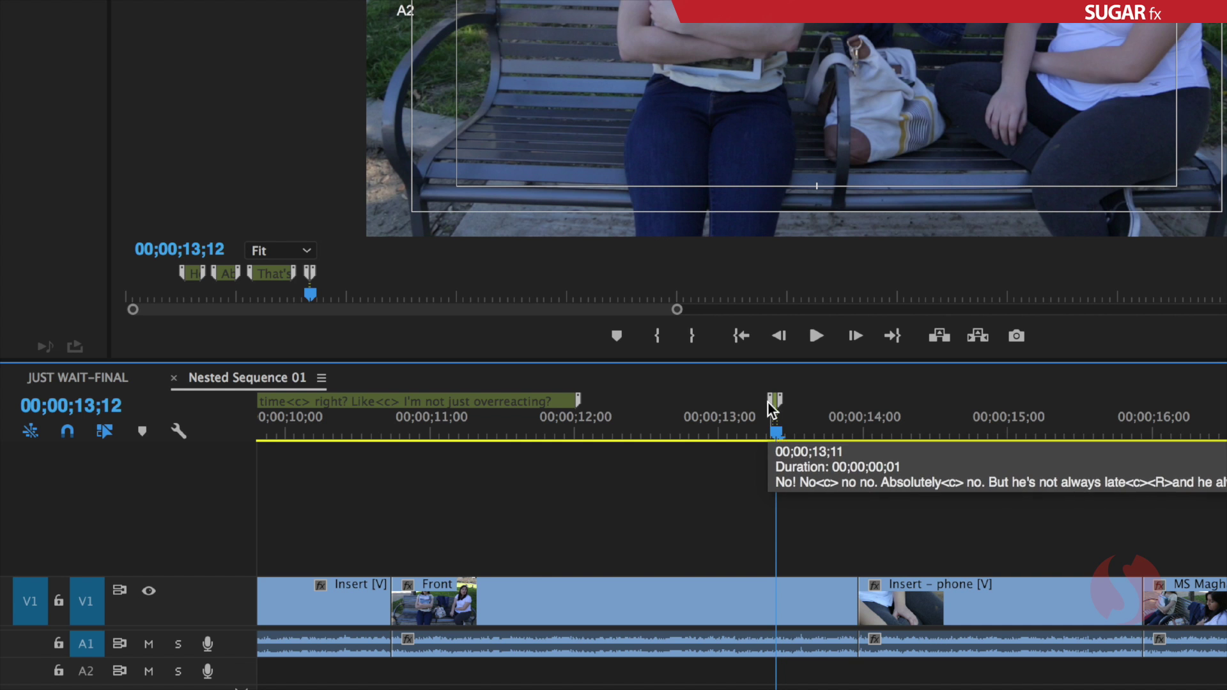
Stretch and shift the marker's range to span 00;00;13;13 to 00;00;16;02
{"action": "left_click_drag", "start_coordinate": [780, 399], "coordinate": [1111, 404]}
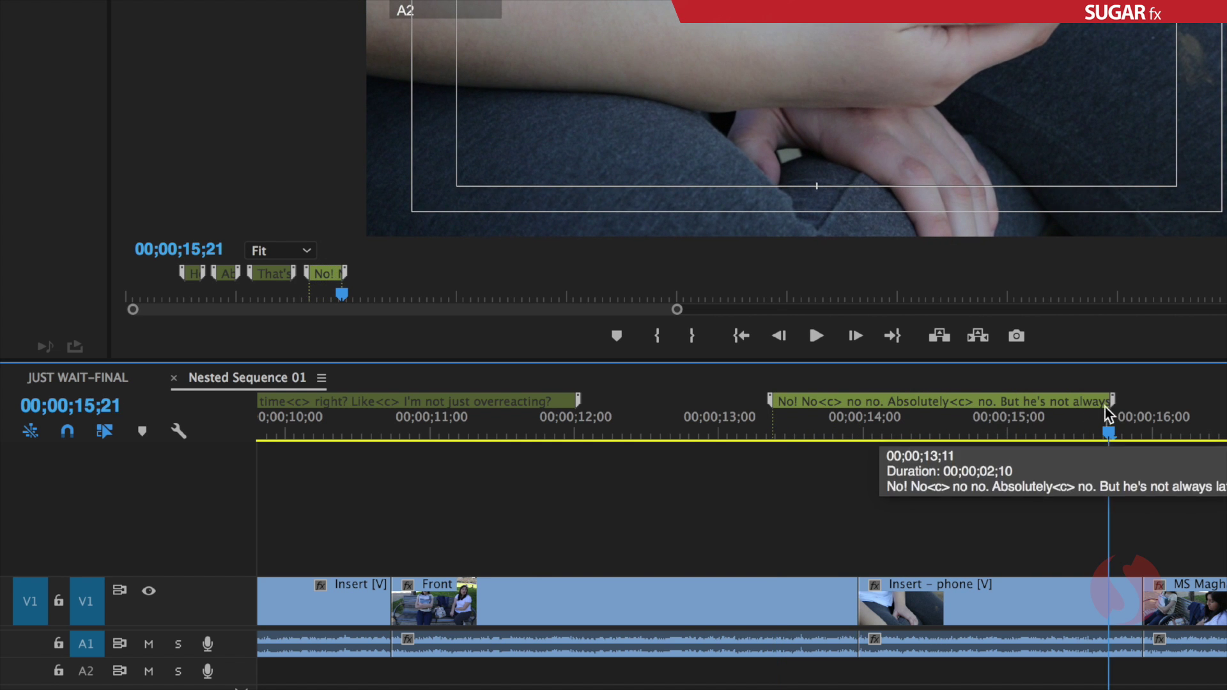
{"action": "left_click_drag", "start_coordinate": [770, 403], "coordinate": [762, 403]}
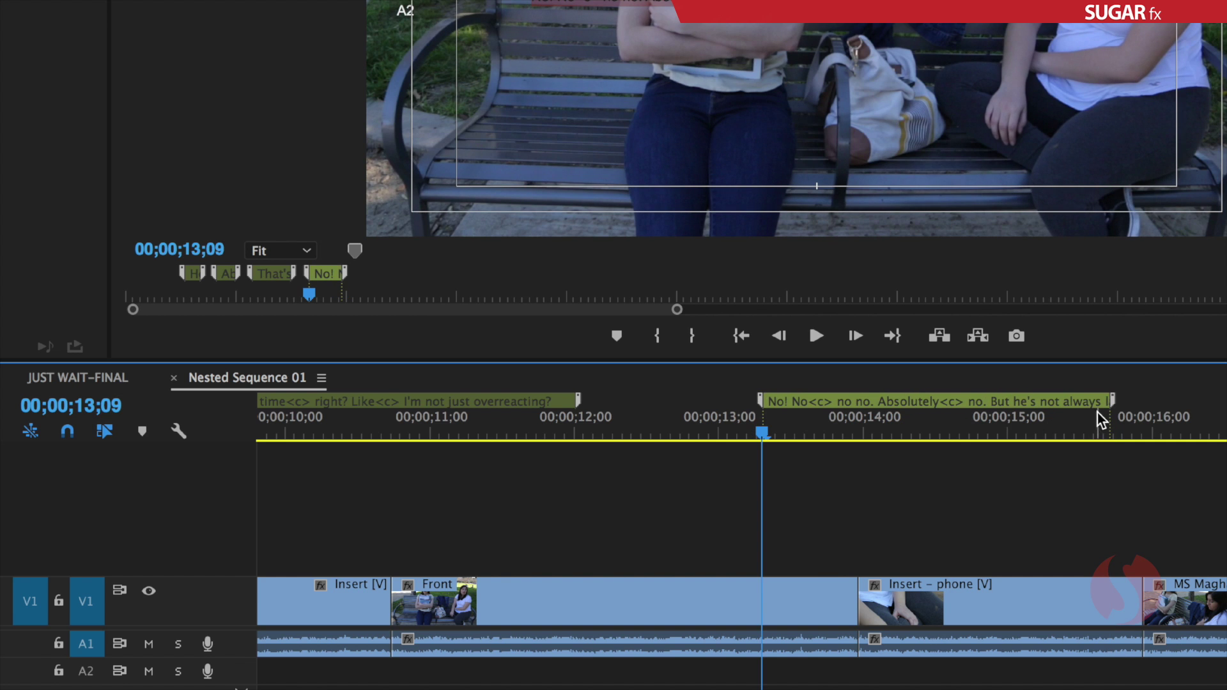
{"action": "left_click_drag", "start_coordinate": [1112, 404], "coordinate": [1147, 404]}
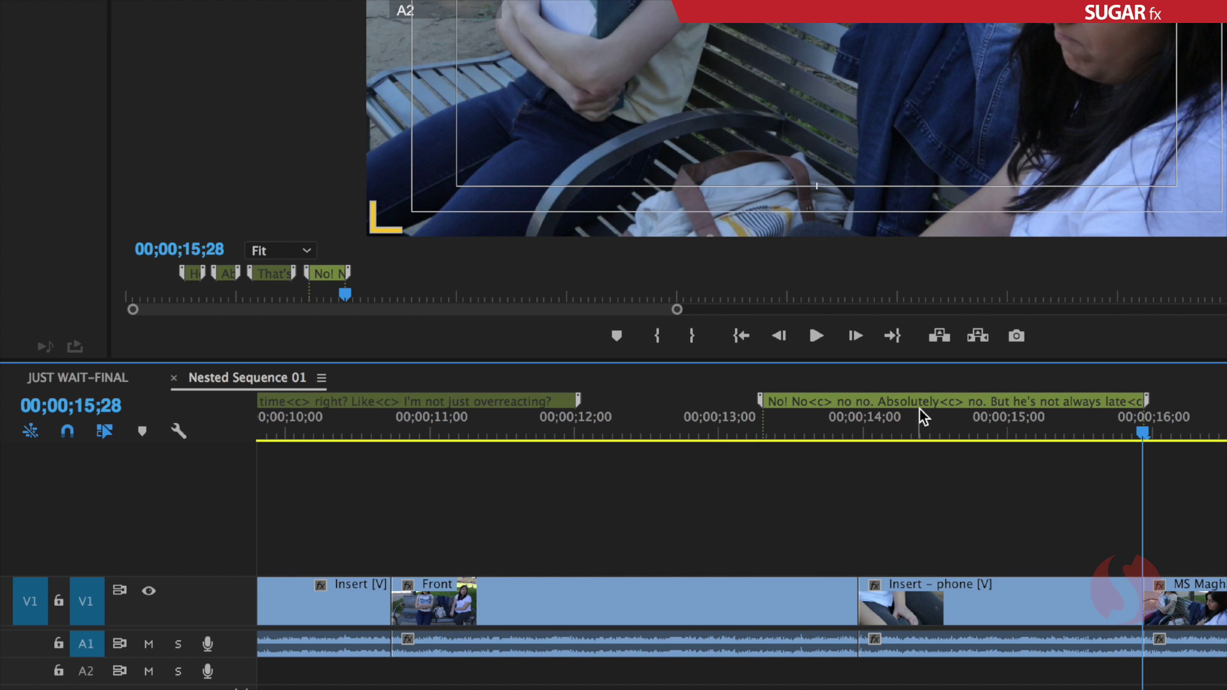
{"action": "left_click_drag", "start_coordinate": [920, 409], "coordinate": [943, 409]}
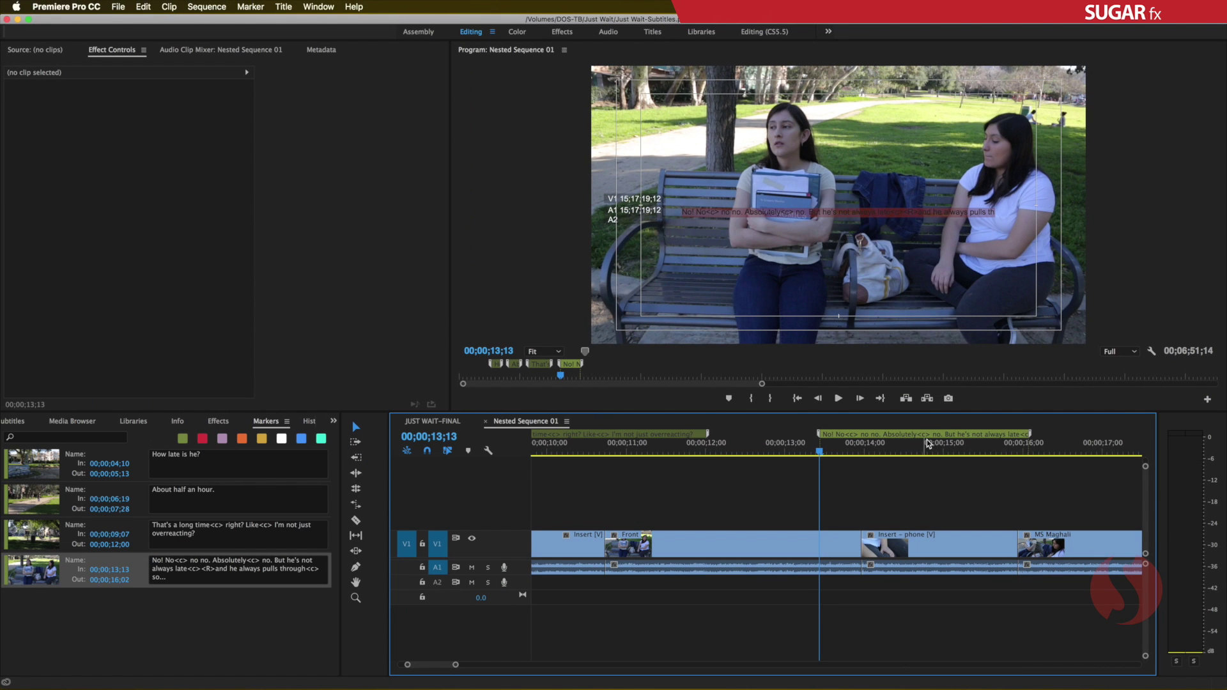
Extend the 'No! No<c> no no…' marker's end to 00;00;16;25, checking the script in TextEdit
{"action": "left_click_drag", "start_coordinate": [1165, 401], "coordinate": [1226, 400]}
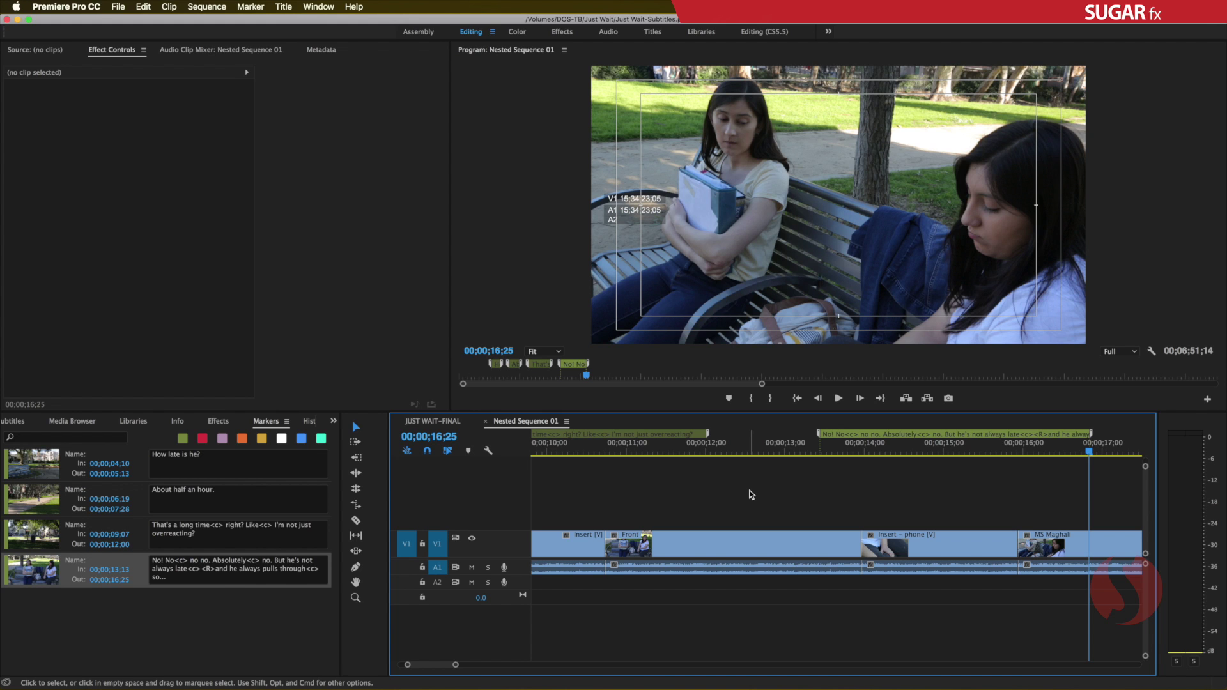
{"action": "key", "text": "super+Tab"}
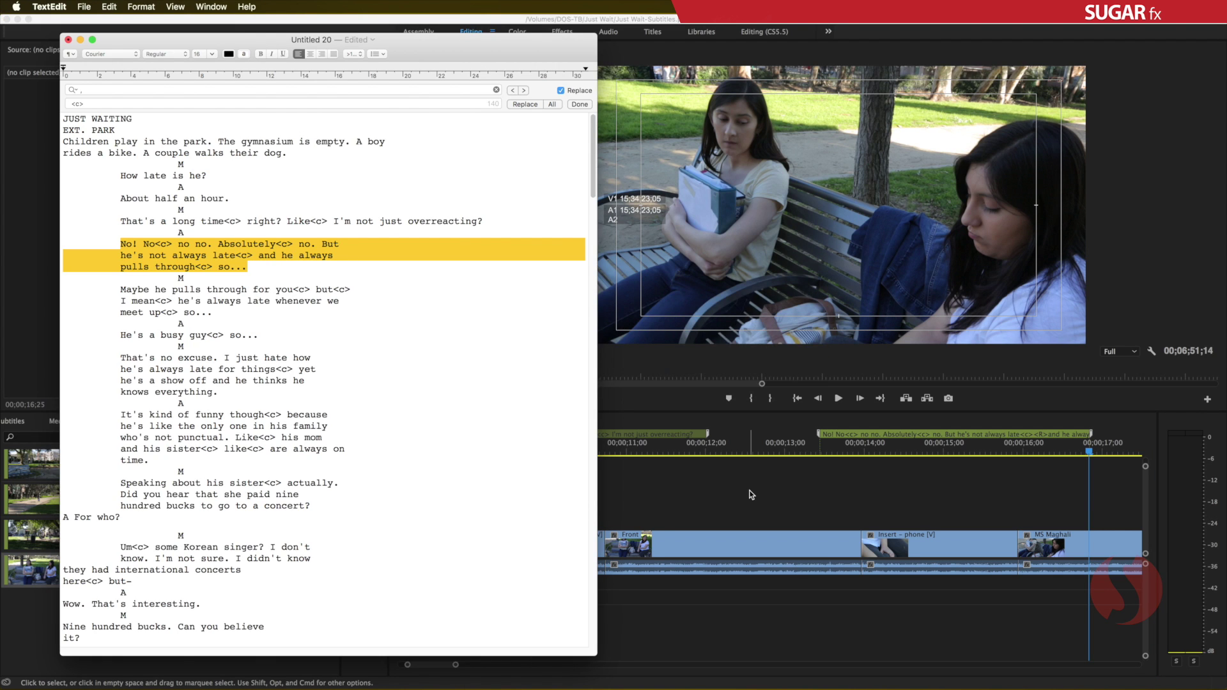
{"action": "key", "text": "super+Tab"}
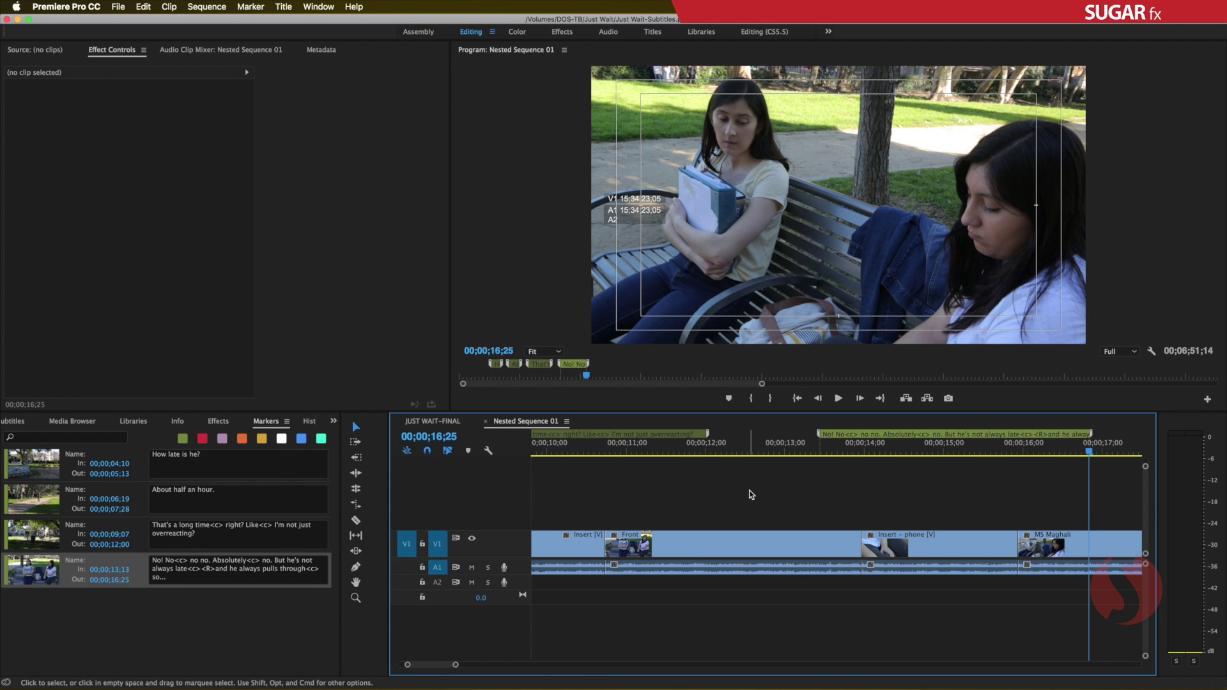
Zoom the timeline and return the playhead to 00;00;00;00 to view all four caption markers
{"action": "scroll", "coordinate": [752, 495], "scroll_direction": "down", "scroll_amount": 5}
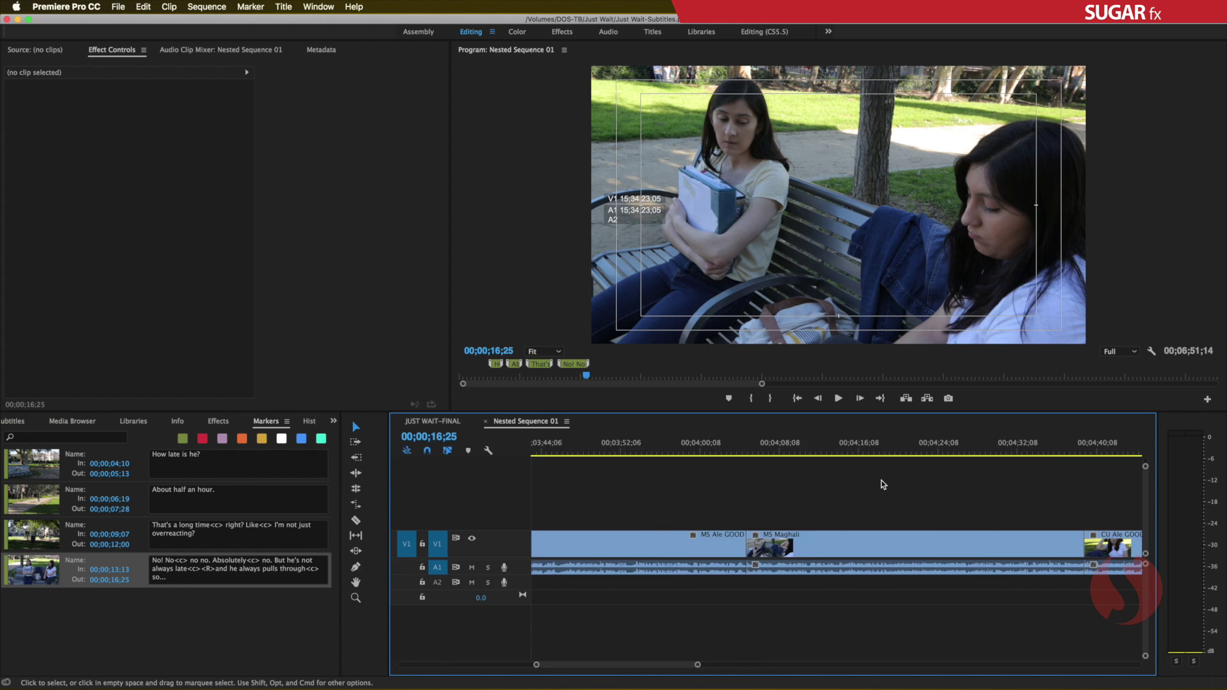
{"action": "scroll", "coordinate": [882, 484], "scroll_direction": "up", "scroll_amount": 5}
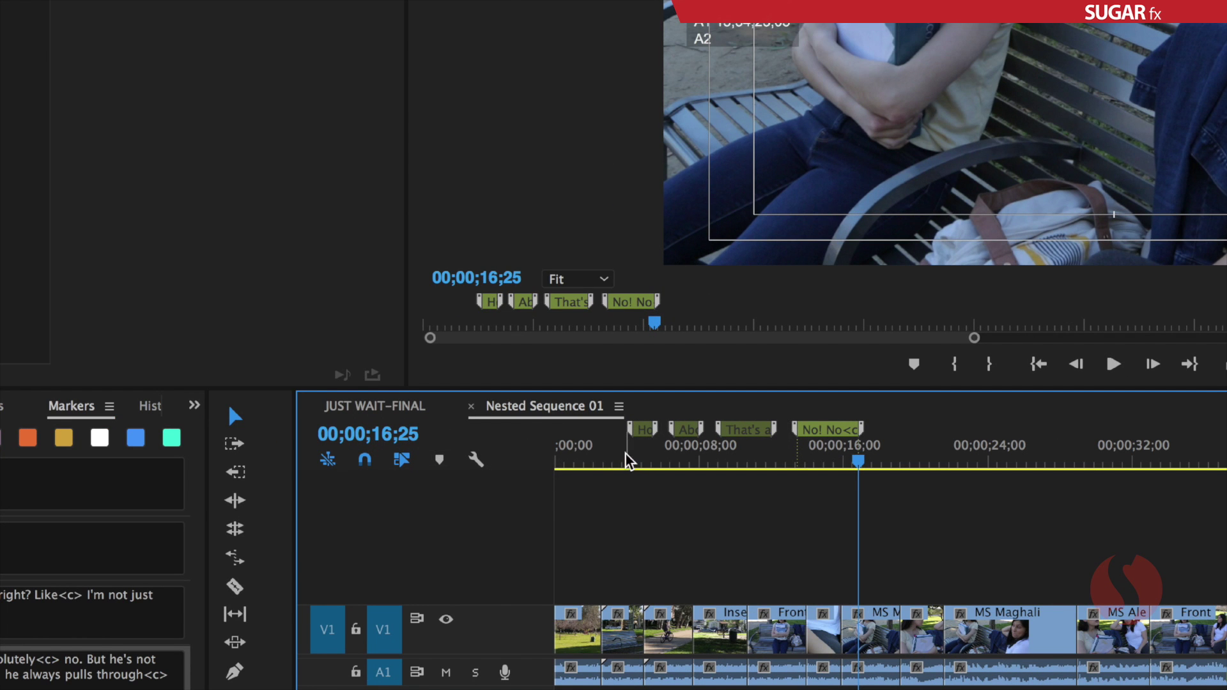
{"action": "left_click_drag", "start_coordinate": [628, 460], "coordinate": [556, 464]}
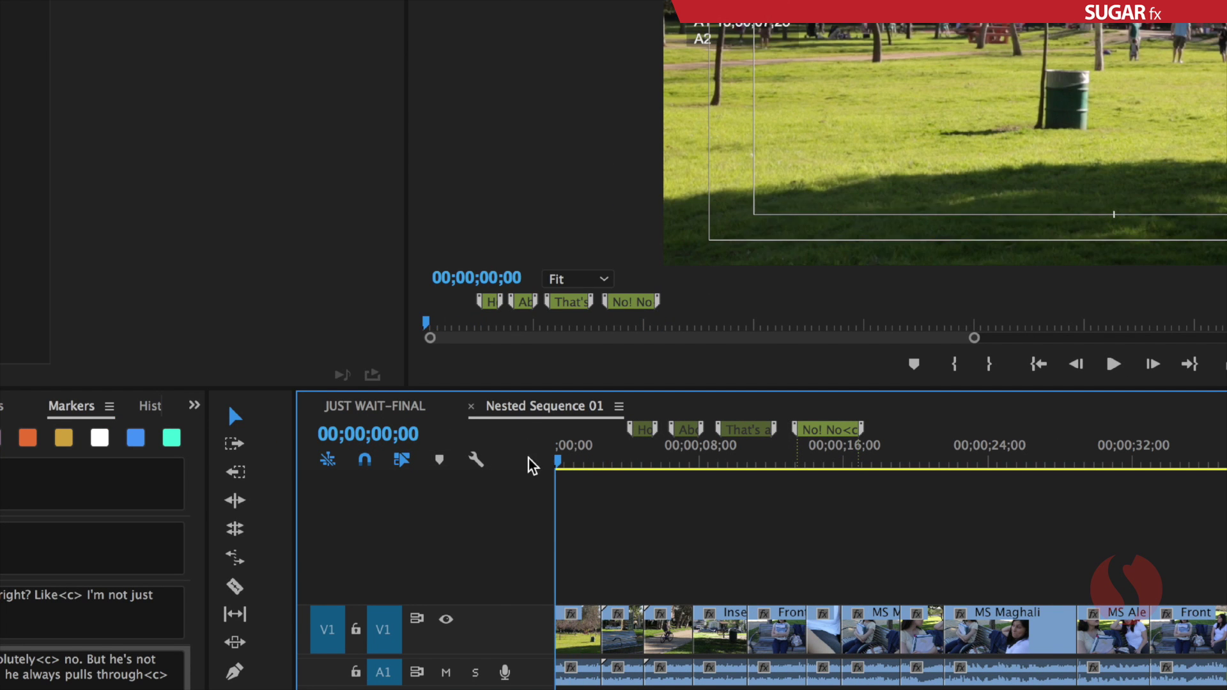